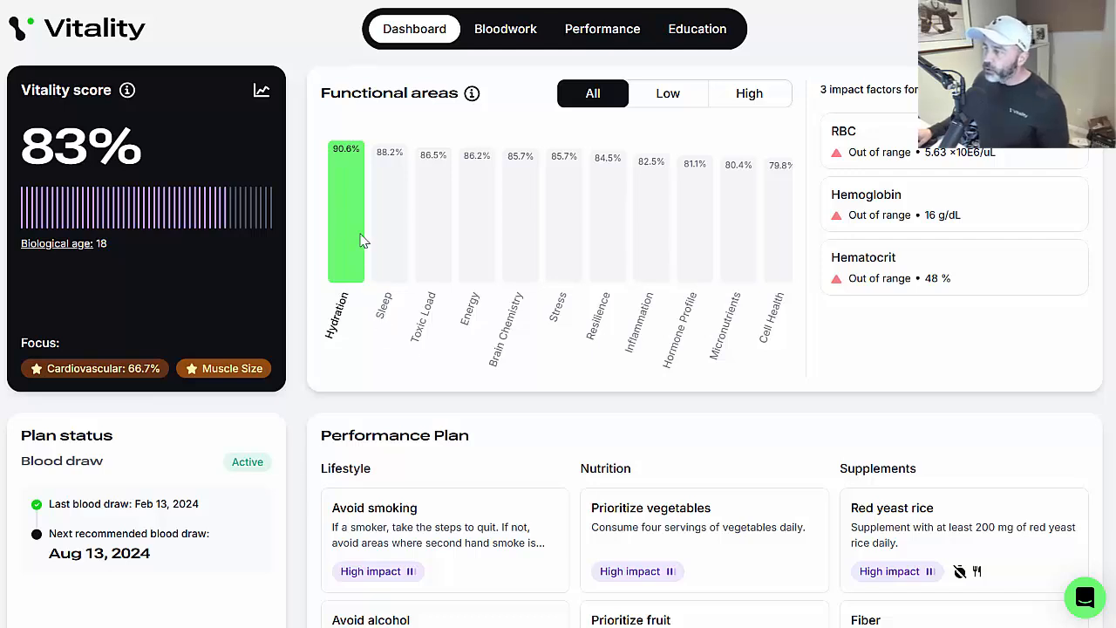
# Browse the impact factors for the Sleep, Toxic Load, Energy and Brain Chemistry functional areas
pyautogui.click(386, 252)
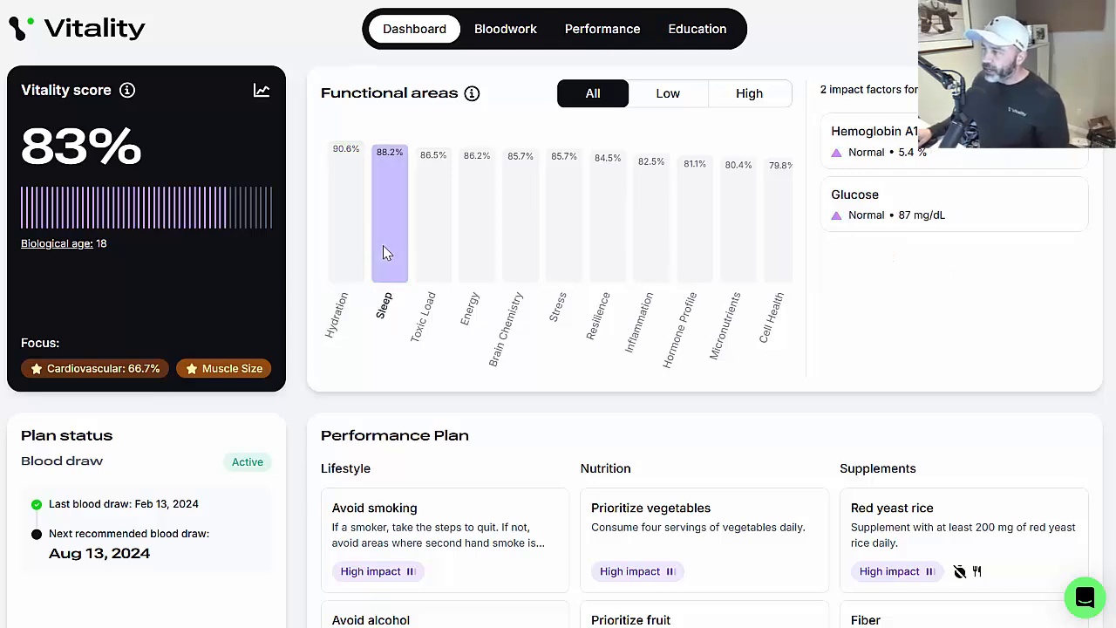
pyautogui.click(433, 274)
pyautogui.click(489, 276)
pyautogui.click(524, 274)
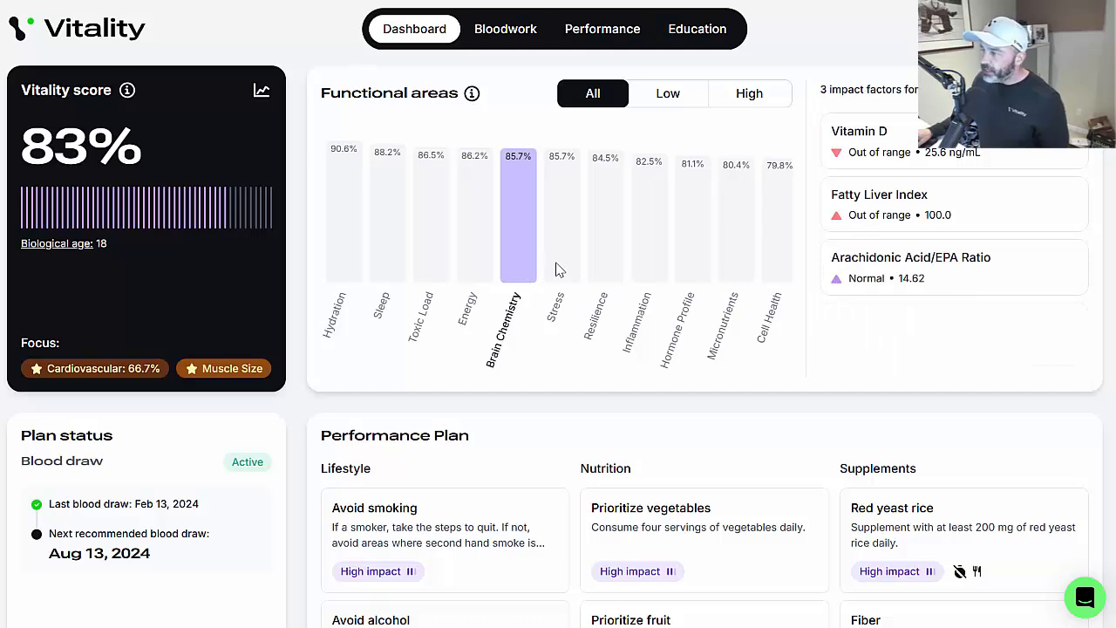
# Compare the impact factors for the Hydration, Sleep, Toxic Load and Energy functional areas, revisiting Hydration before Energy
pyautogui.click(340, 267)
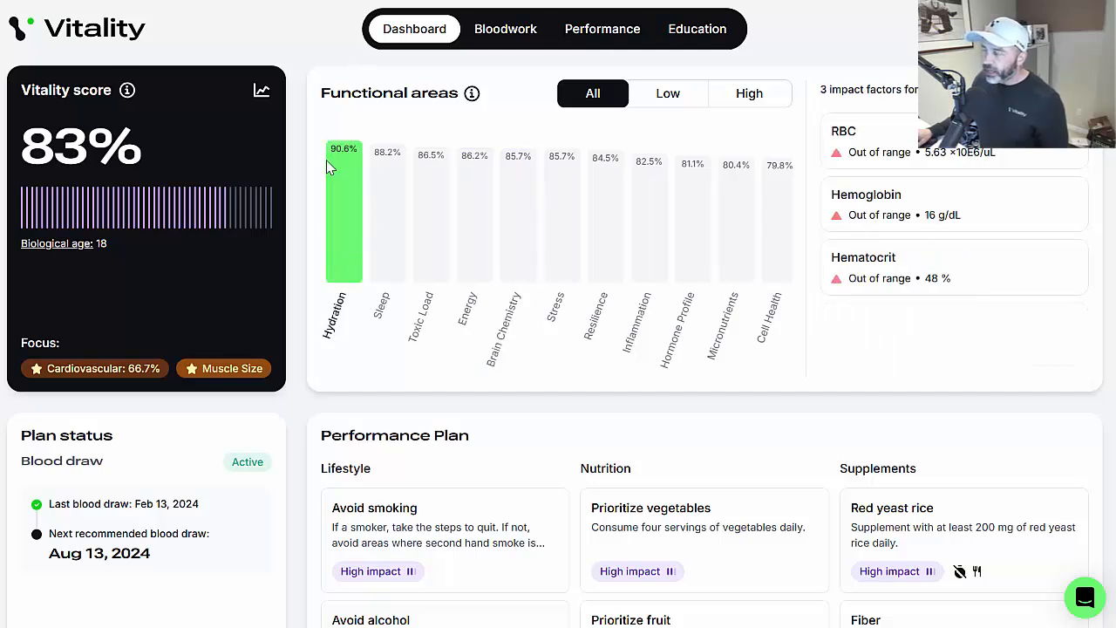
pyautogui.click(396, 272)
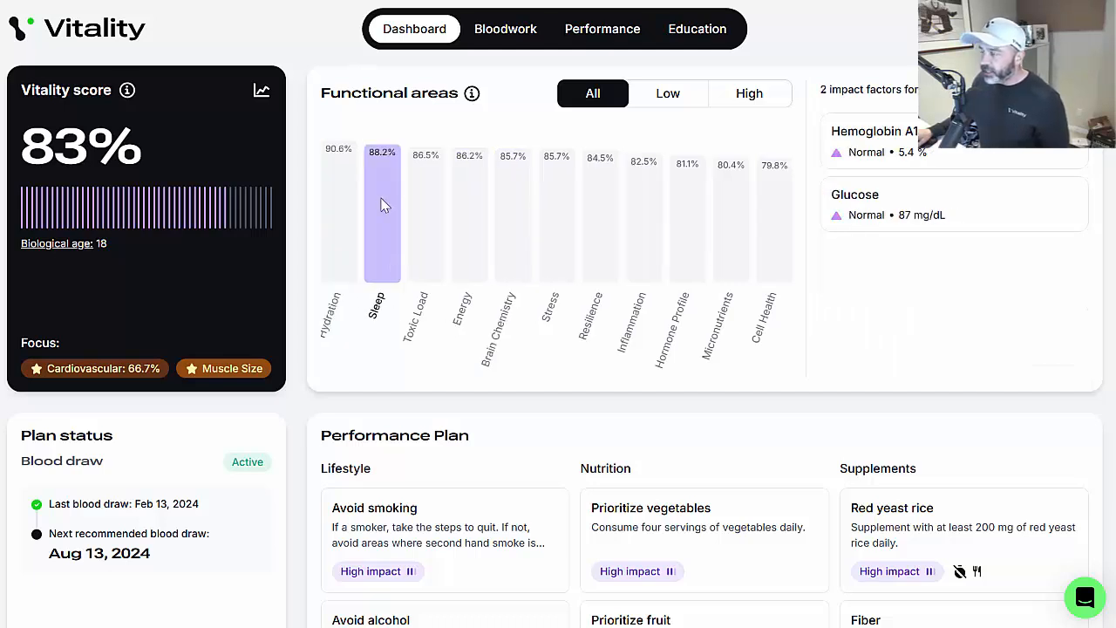
pyautogui.click(428, 246)
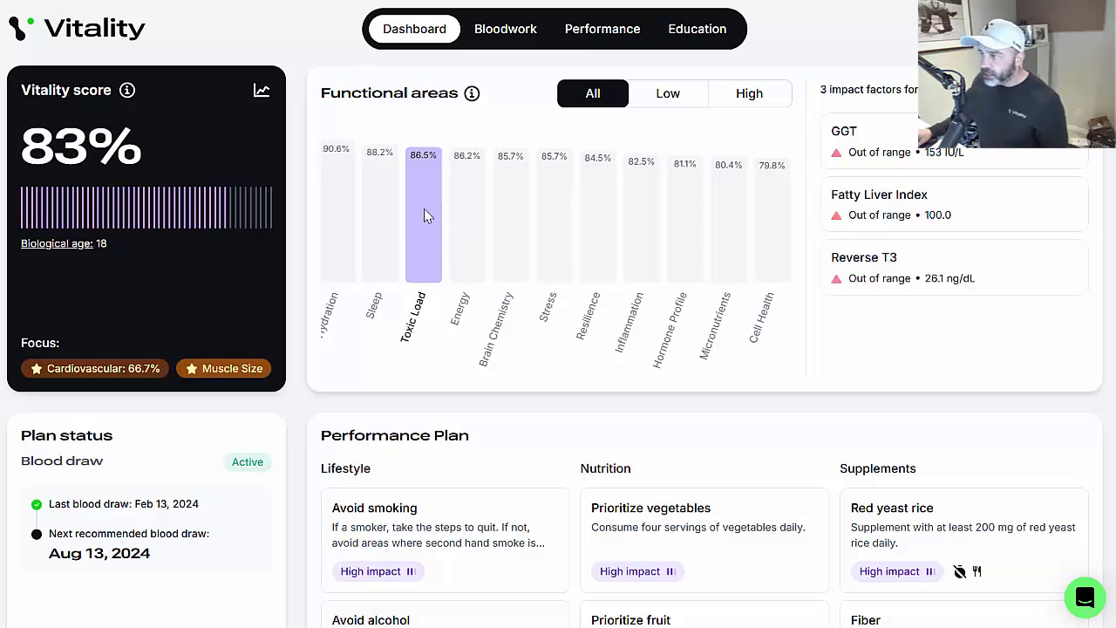
pyautogui.click(348, 214)
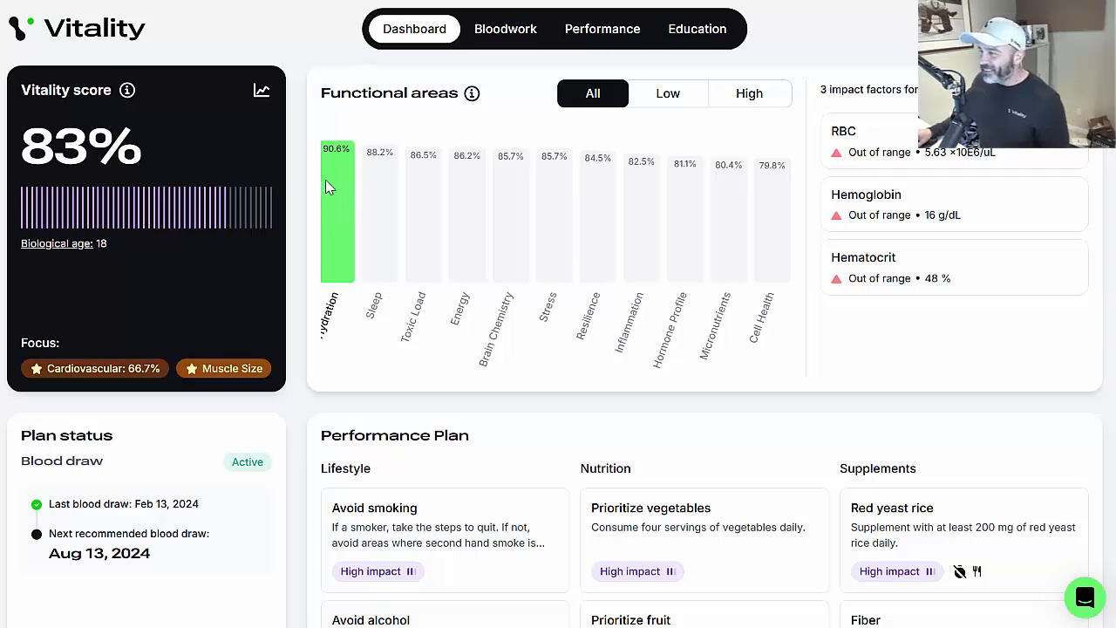
pyautogui.click(469, 253)
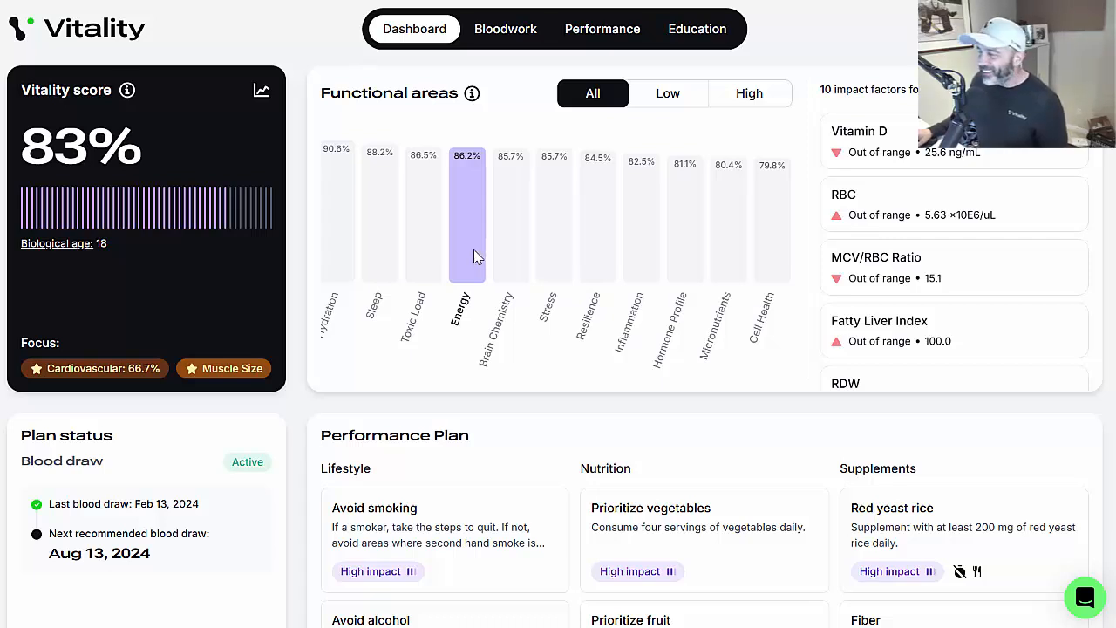
# Open the Vitamin D biomarker analysis from the Brain Chemistry impact factors
pyautogui.hscroll(1, 512, 262)
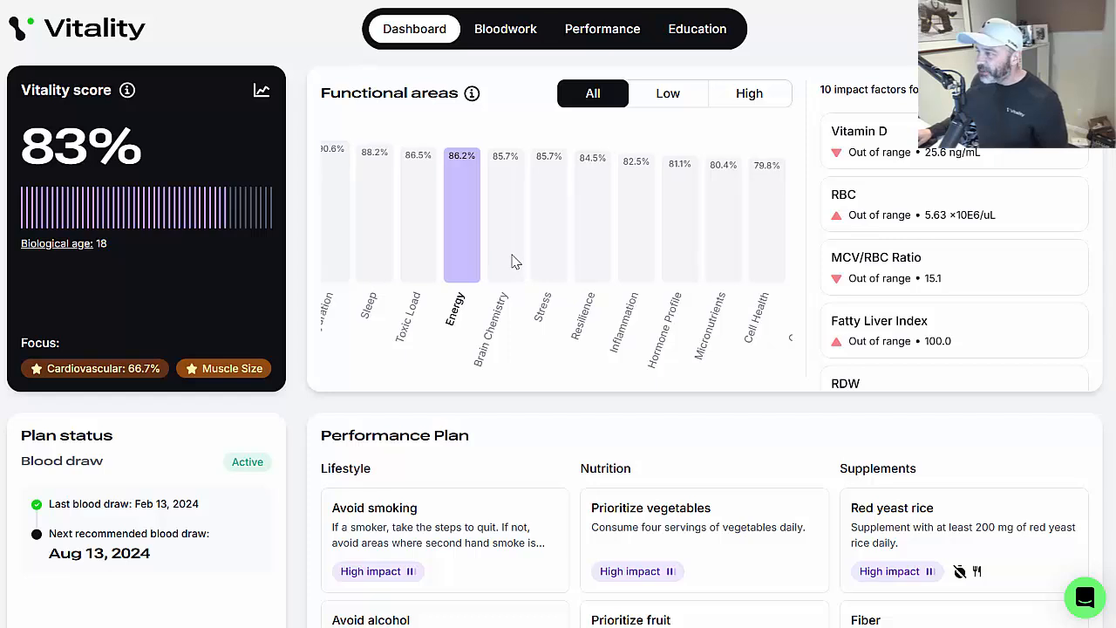
pyautogui.click(514, 261)
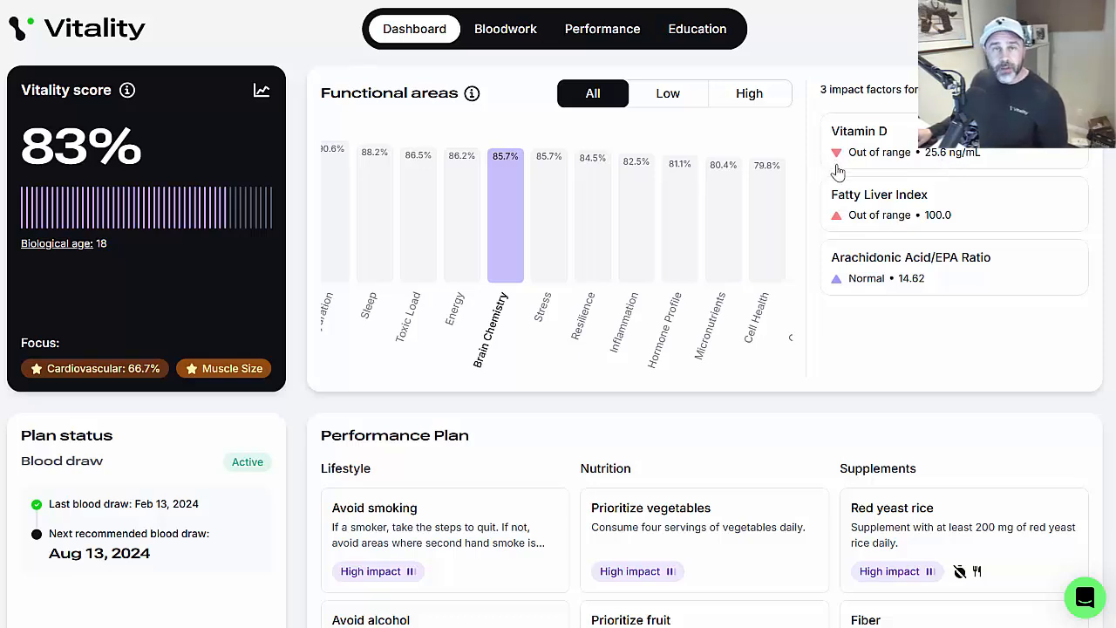
pyautogui.click(945, 164)
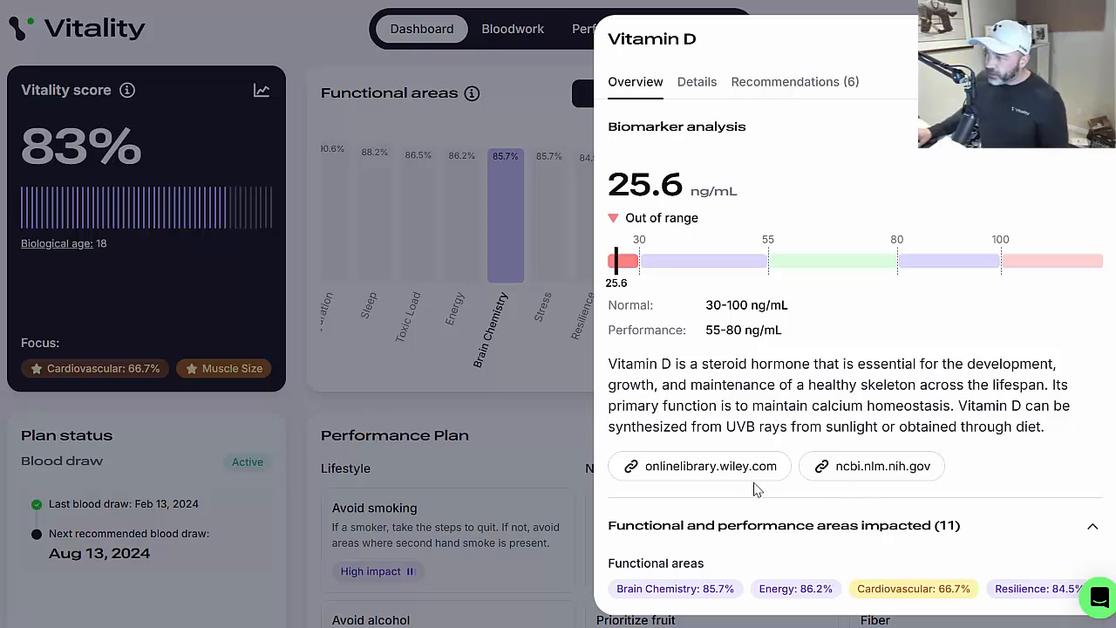
# View the onlinelibrary.wiley.com source cited in the Vitamin D overview, skim its abstract and close it
pyautogui.click(749, 471)
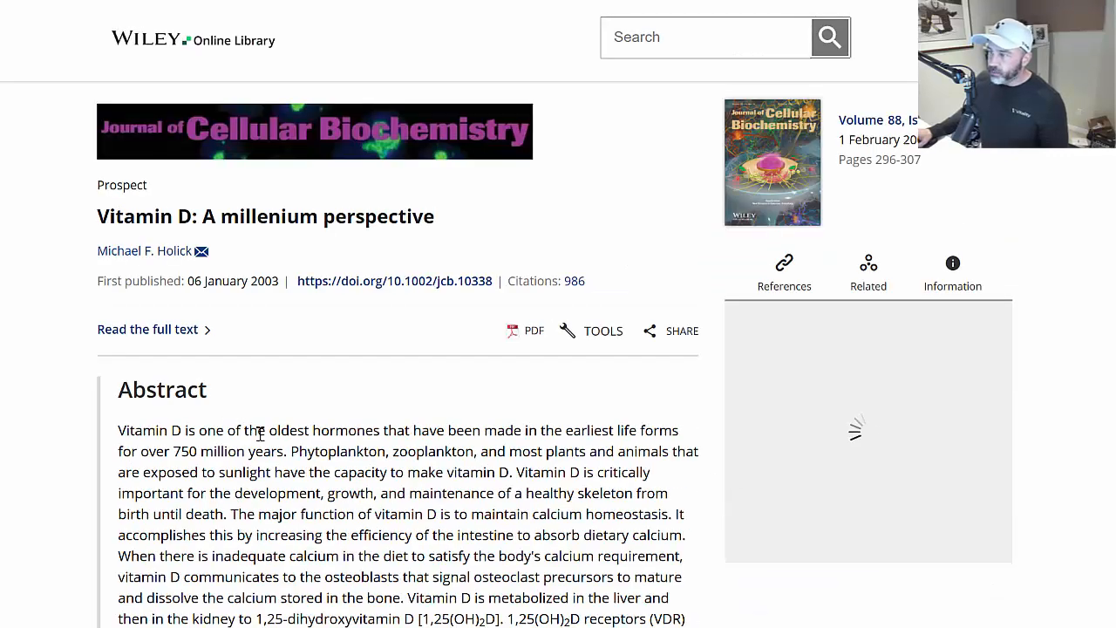
pyautogui.scroll(-2, 282, 427)
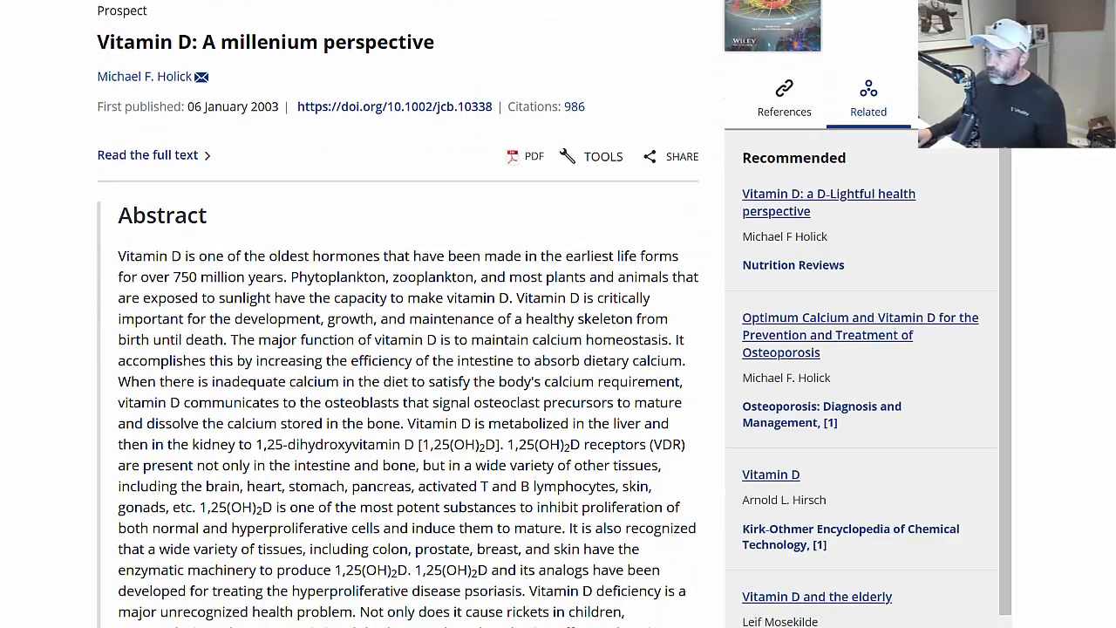
pyautogui.hotkey('ctrl', 'w')
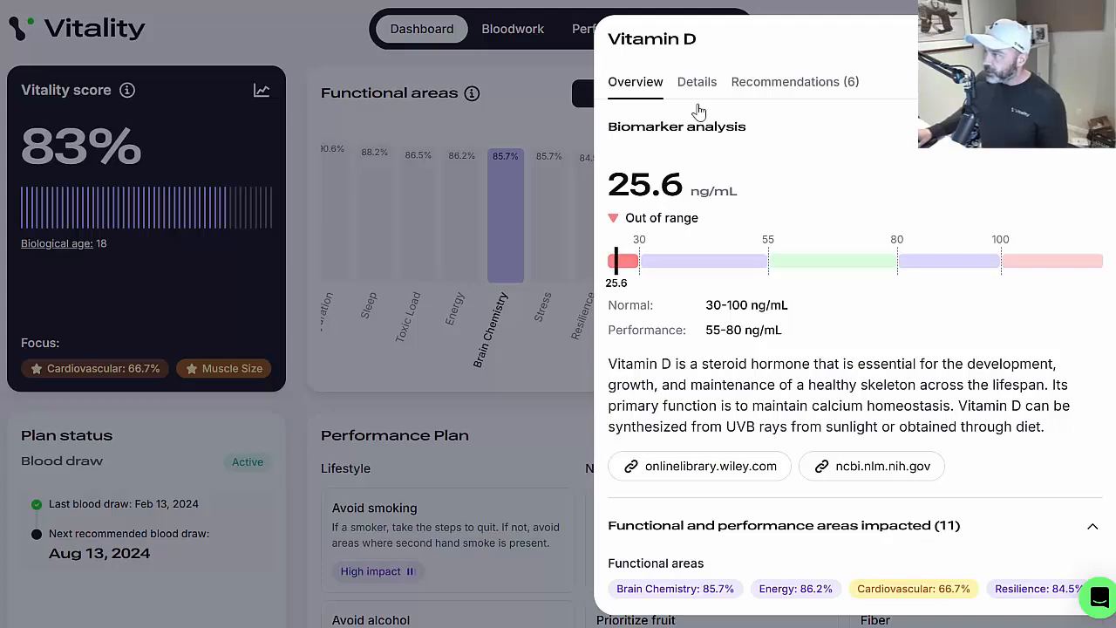
# Play the Low Vitamin D video in the biomarker's details, skip ahead to the performance impact section and pause it
pyautogui.click(698, 87)
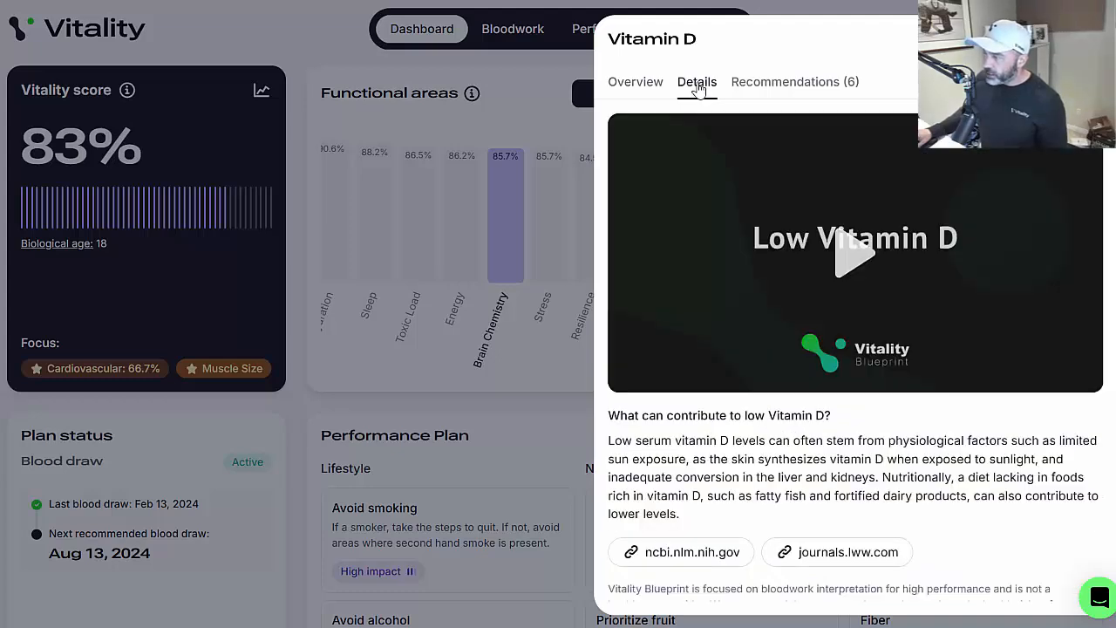
pyautogui.click(848, 255)
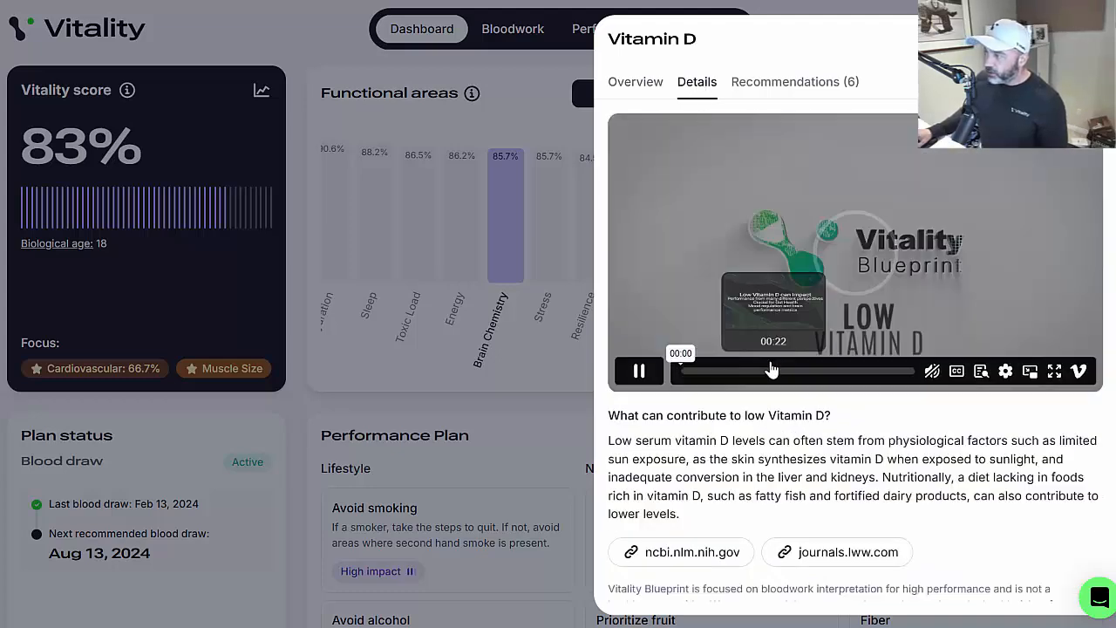
pyautogui.click(726, 371)
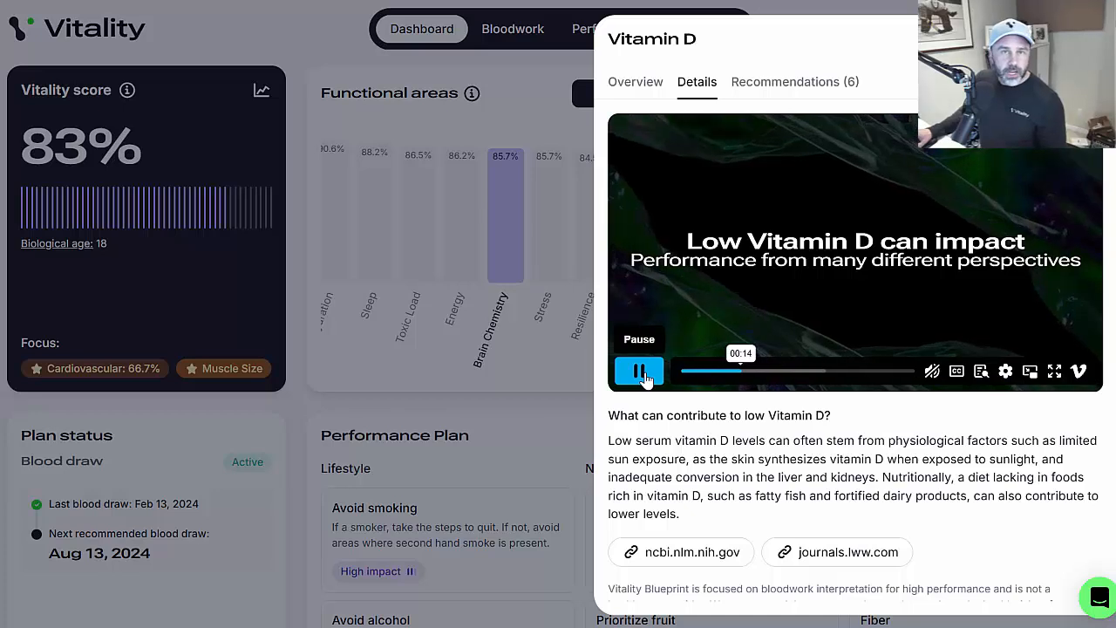
pyautogui.click(639, 372)
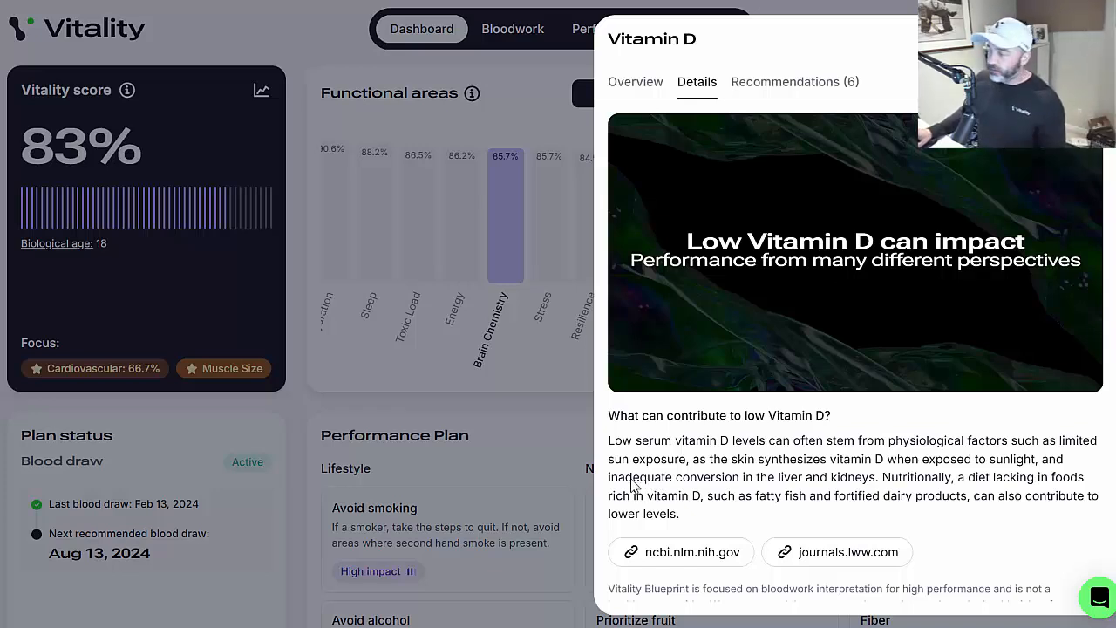
# Read what contributes to low Vitamin D, check the ncbi.nlm.nih.gov source article, and close the biomarker details
pyautogui.moveTo(609, 444); pyautogui.dragTo(729, 447)
pyautogui.click(726, 481)
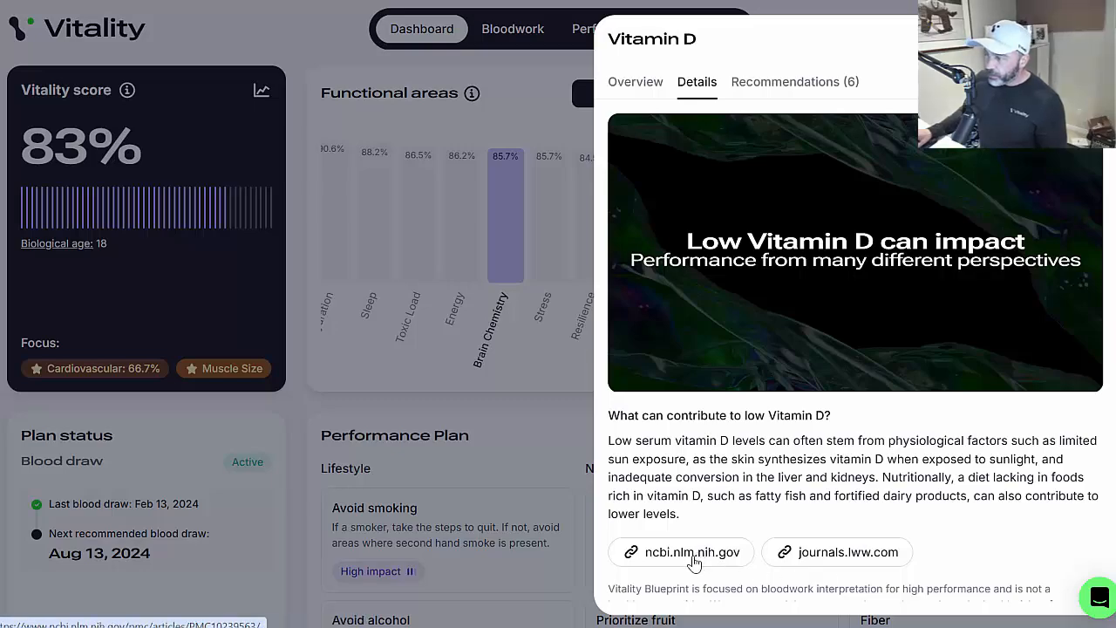
pyautogui.click(695, 558)
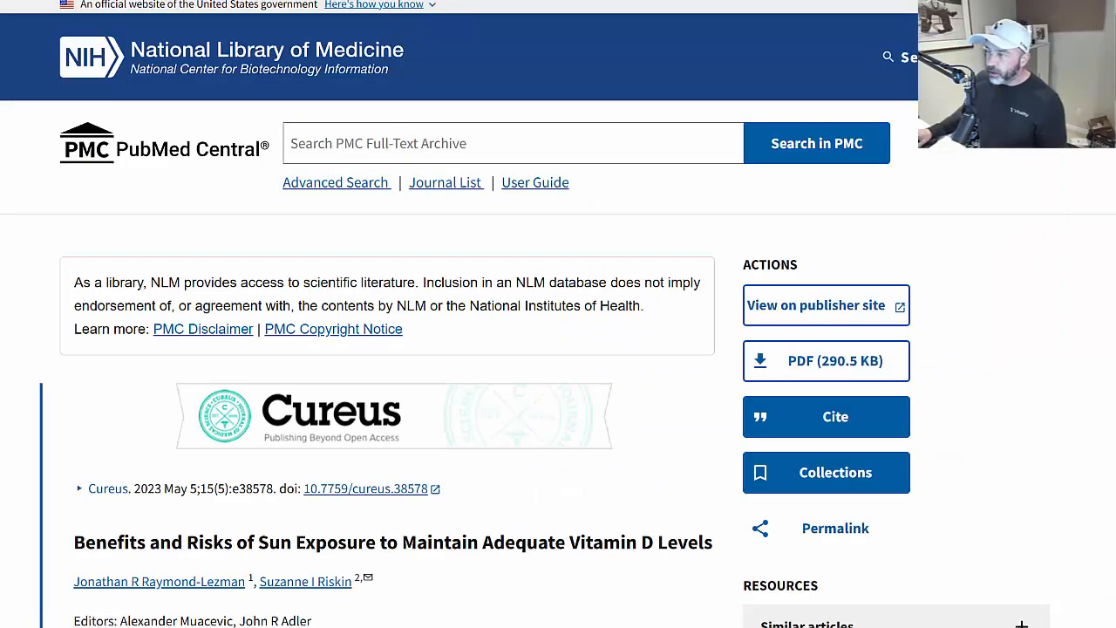
pyautogui.scroll(-3, 391, 287)
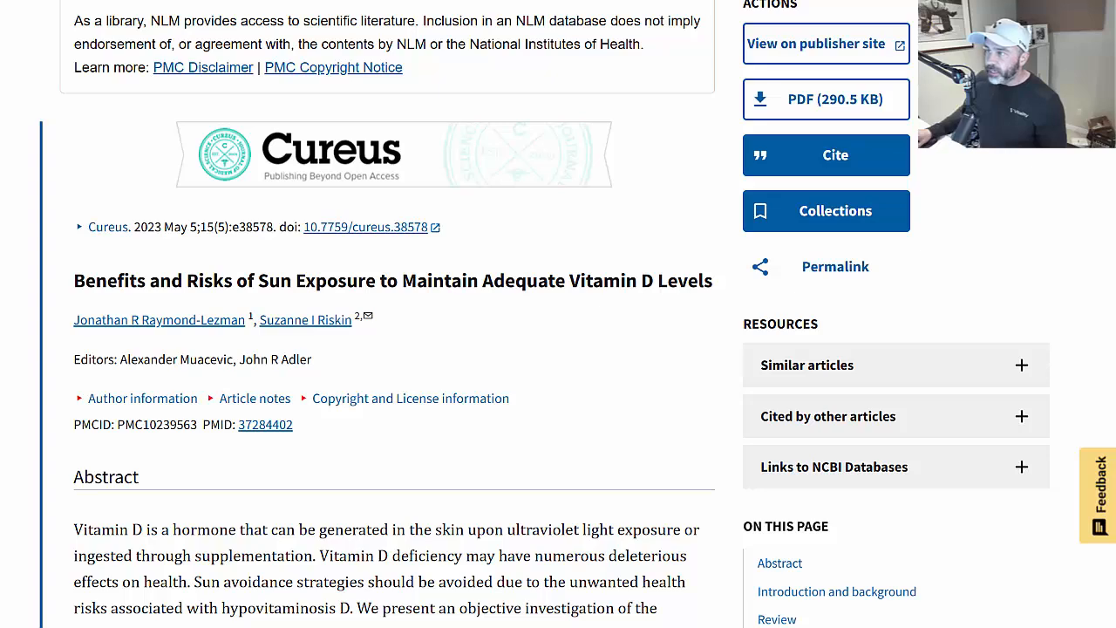
pyautogui.hotkey('ctrl', 'w')
pyautogui.scroll(-1, 748, 425)
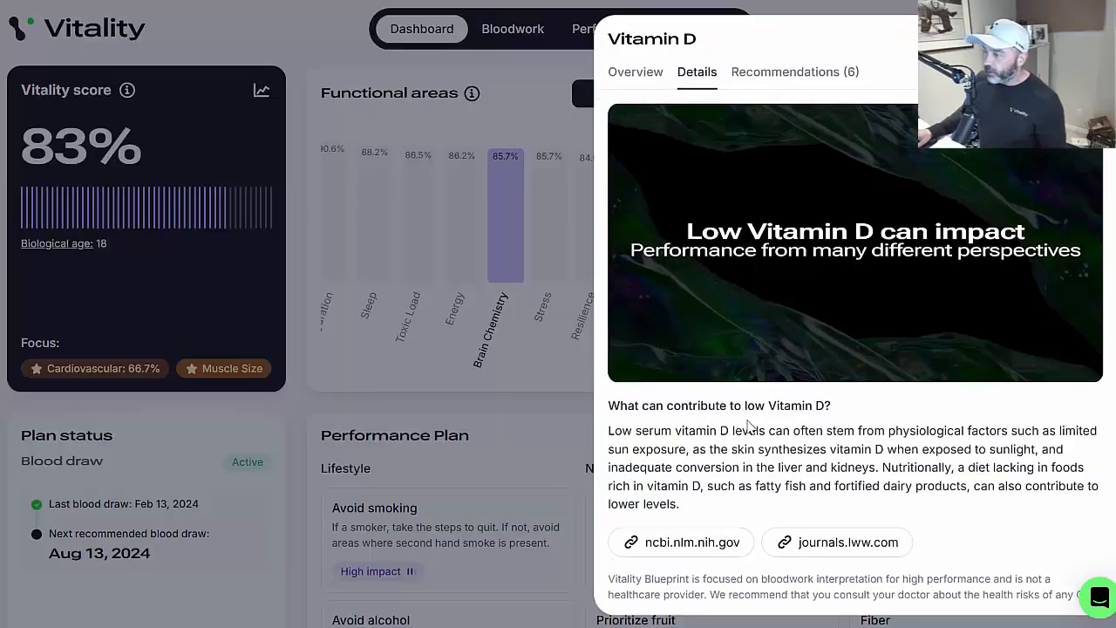
pyautogui.scroll(1, 808, 456)
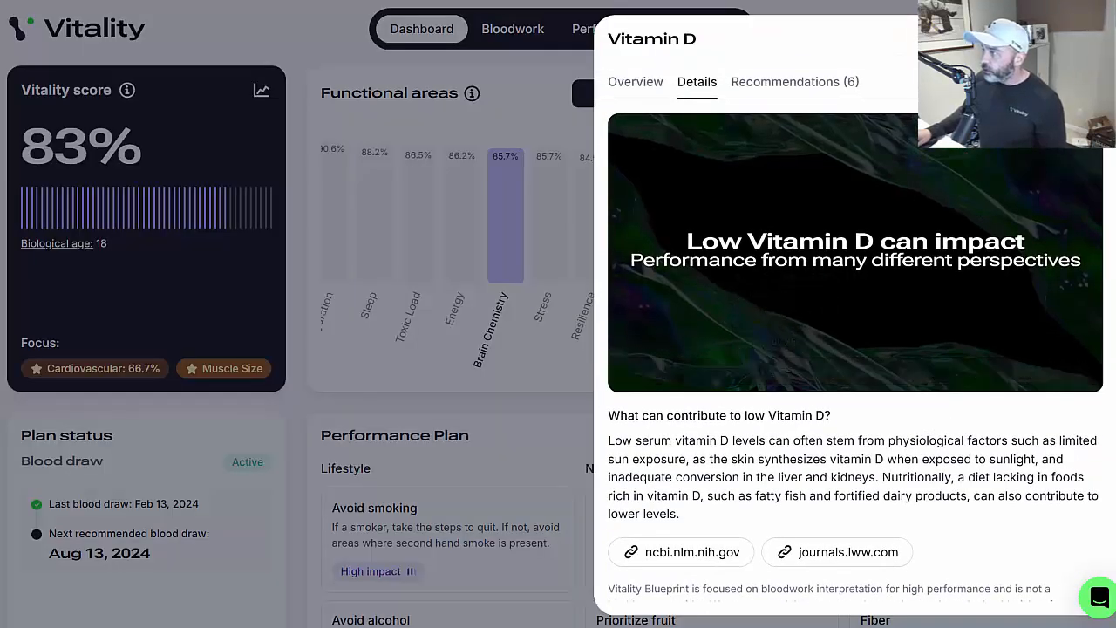
pyautogui.click(1085, 40)
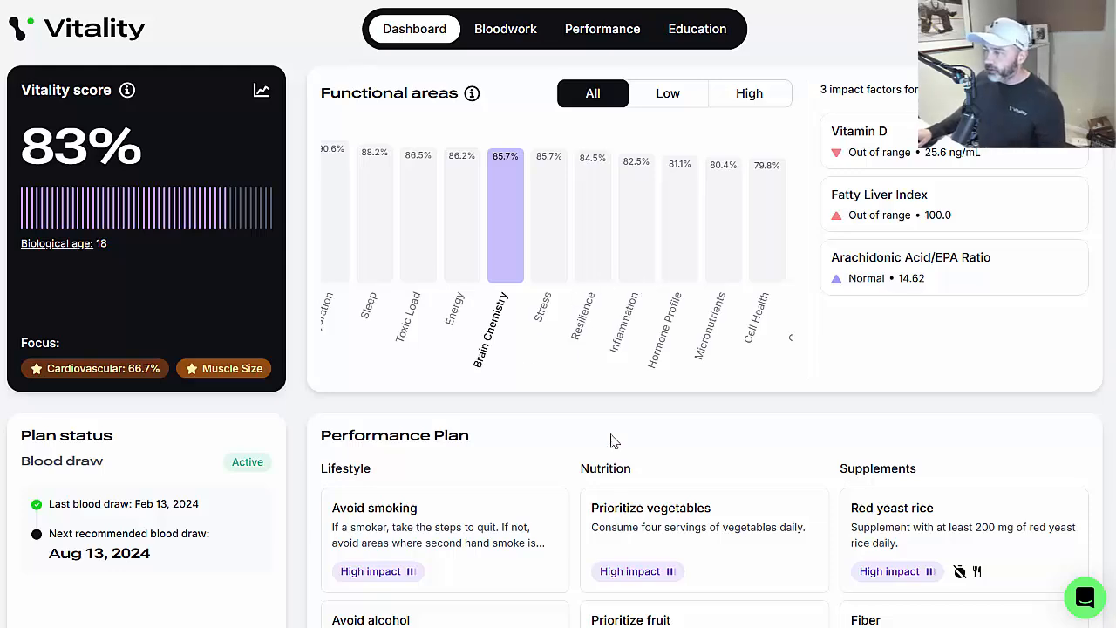
# Examine the Performance Plan's lifestyle, nutrition and supplement recommendations alongside the Vitality score and focus areas
pyautogui.scroll(-3, 558, 379)
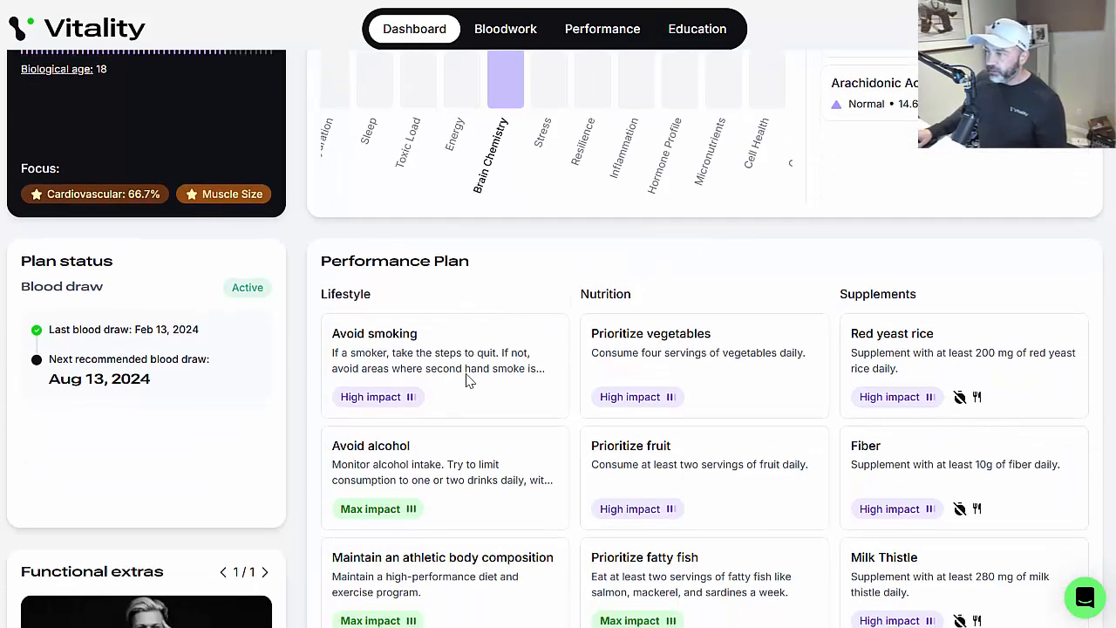
pyautogui.scroll(3, 469, 381)
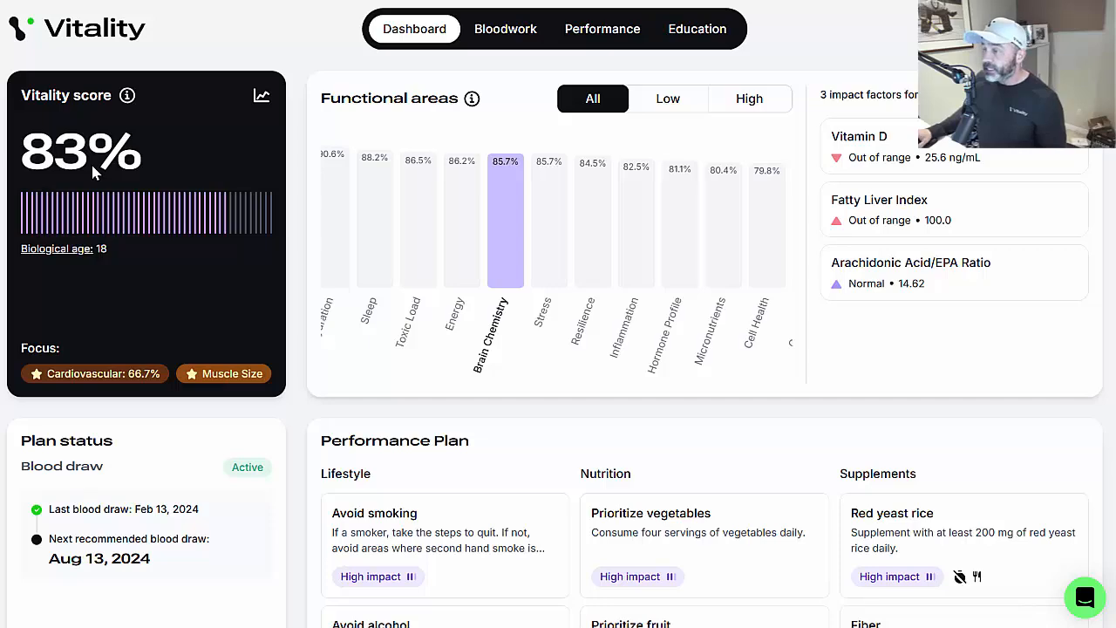
pyautogui.scroll(-2, 195, 319)
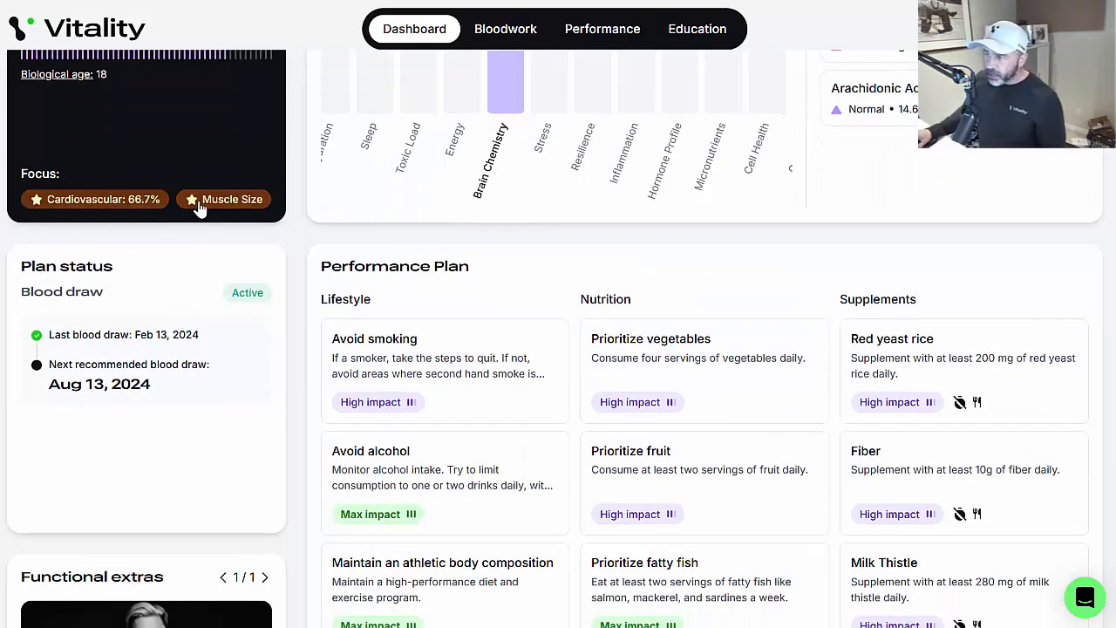
pyautogui.scroll(-3, 244, 393)
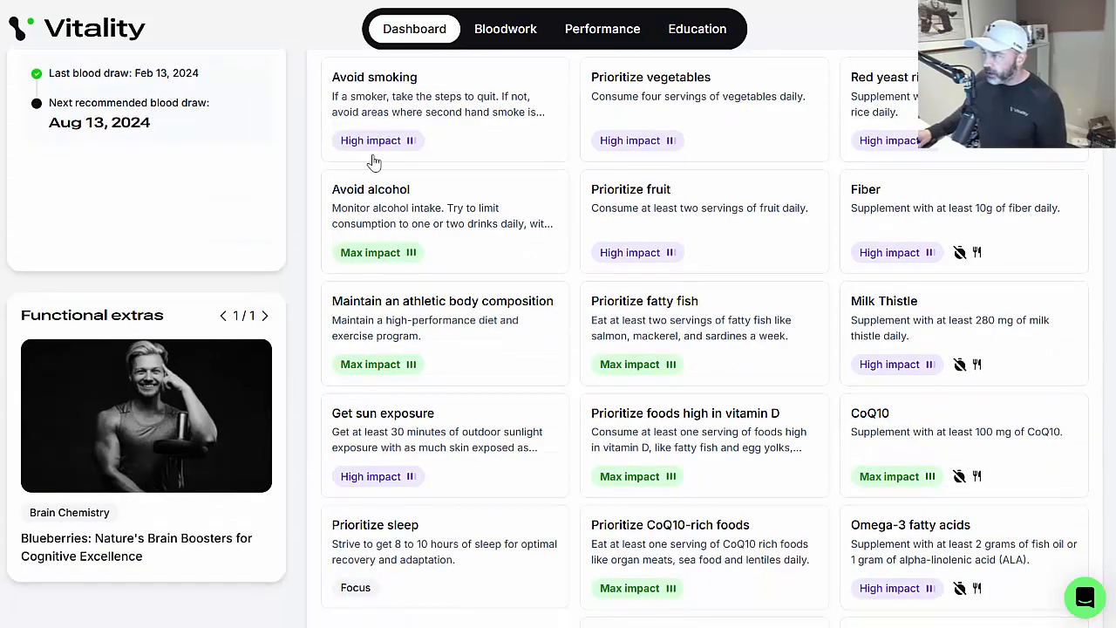
pyautogui.scroll(2, 1040, 442)
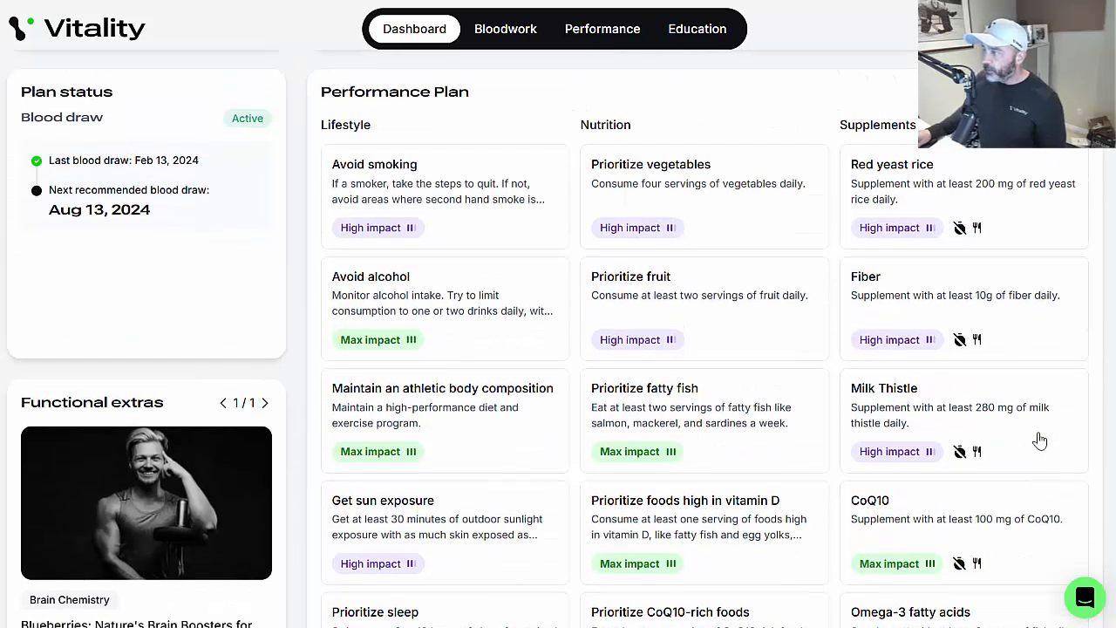
pyautogui.scroll(-3, 931, 388)
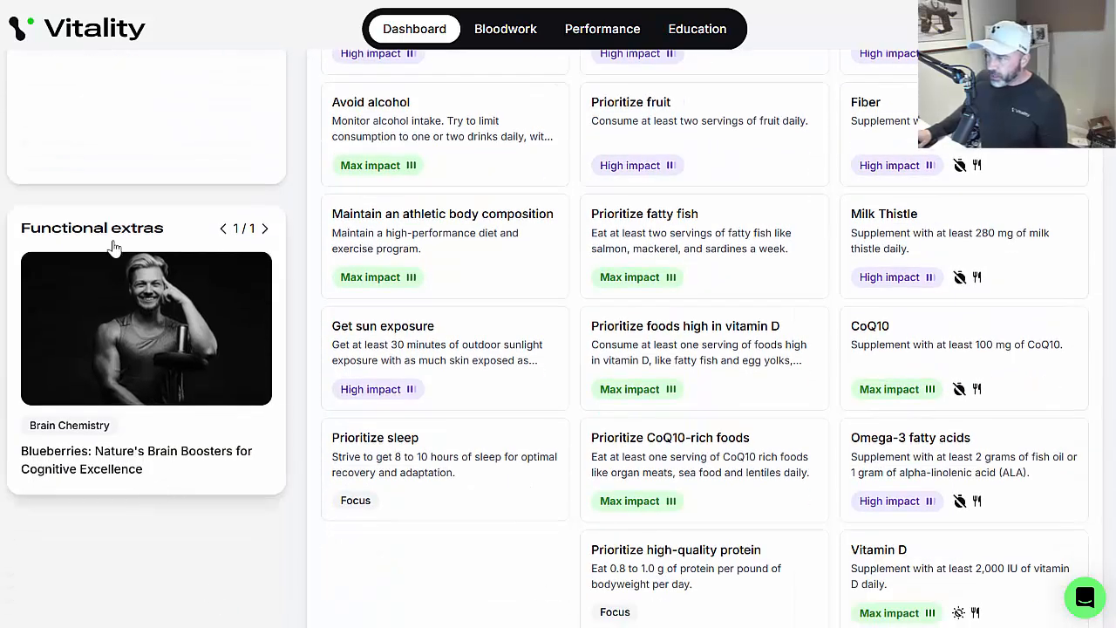
# View the Brain Chemistry article on blueberries from the functional extras and close it
pyautogui.click(145, 465)
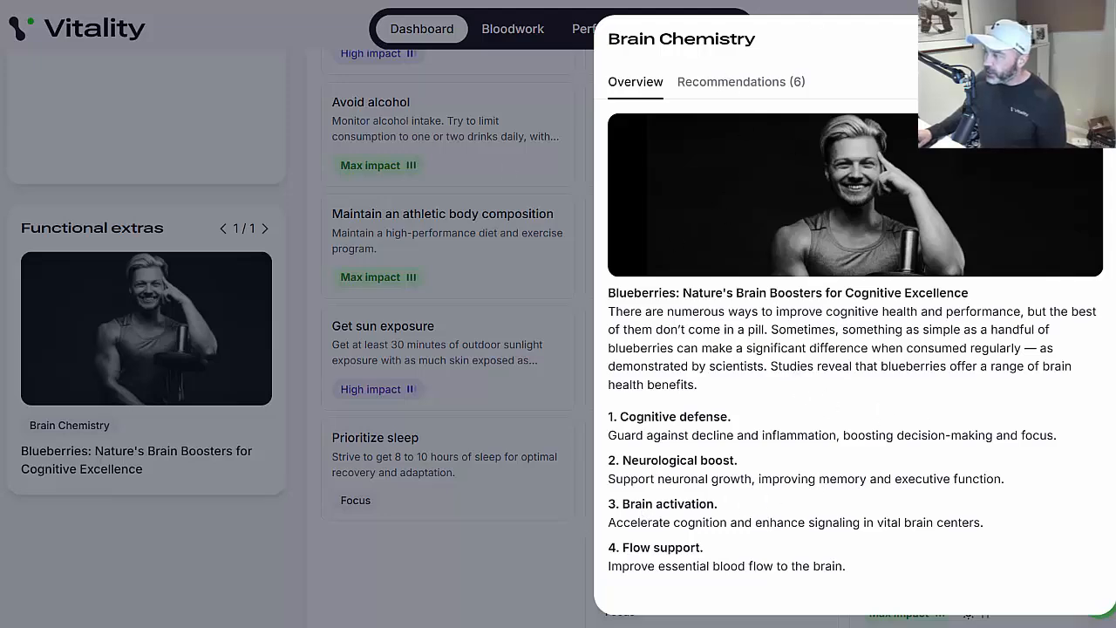
pyautogui.click(1083, 39)
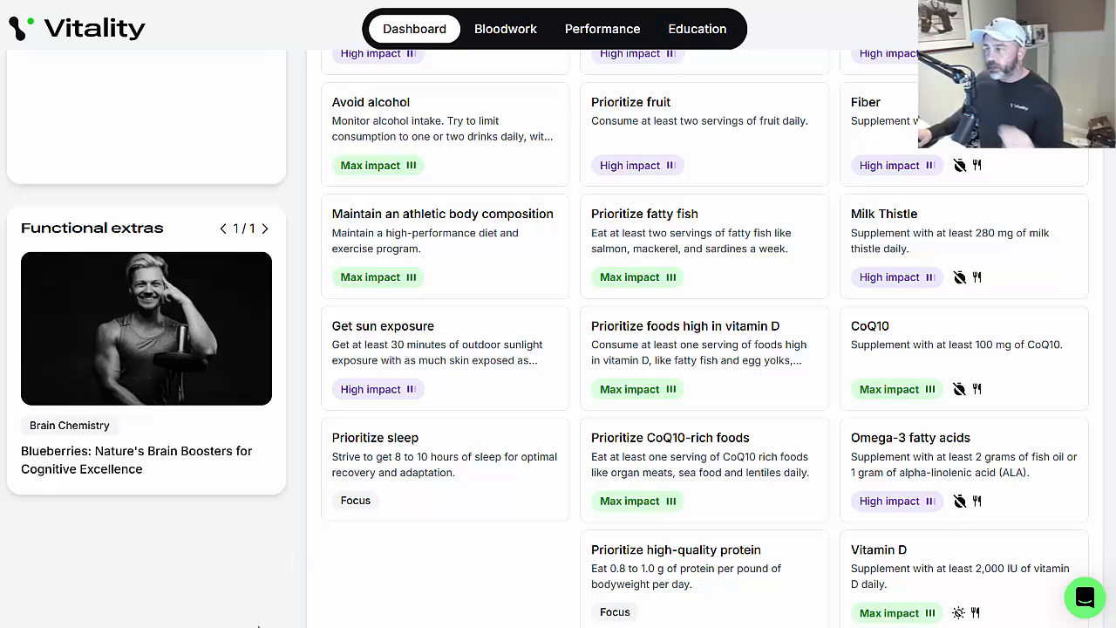
# Filter the functional areas by Low and by High scores, and restore the display of all areas
pyautogui.scroll(6, 301, 558)
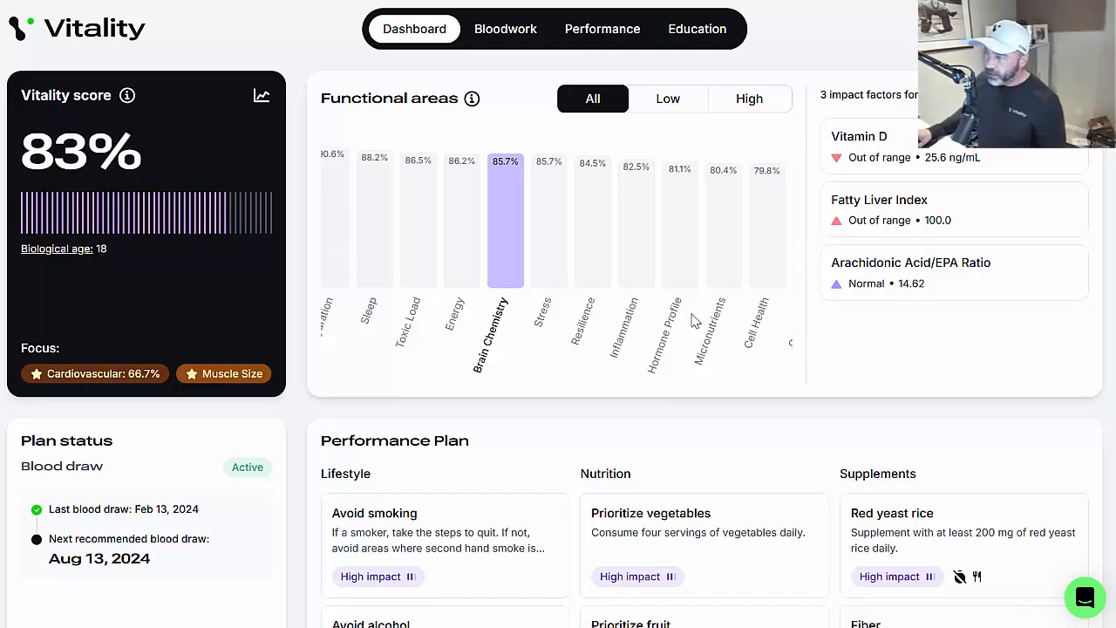
pyautogui.click(669, 98)
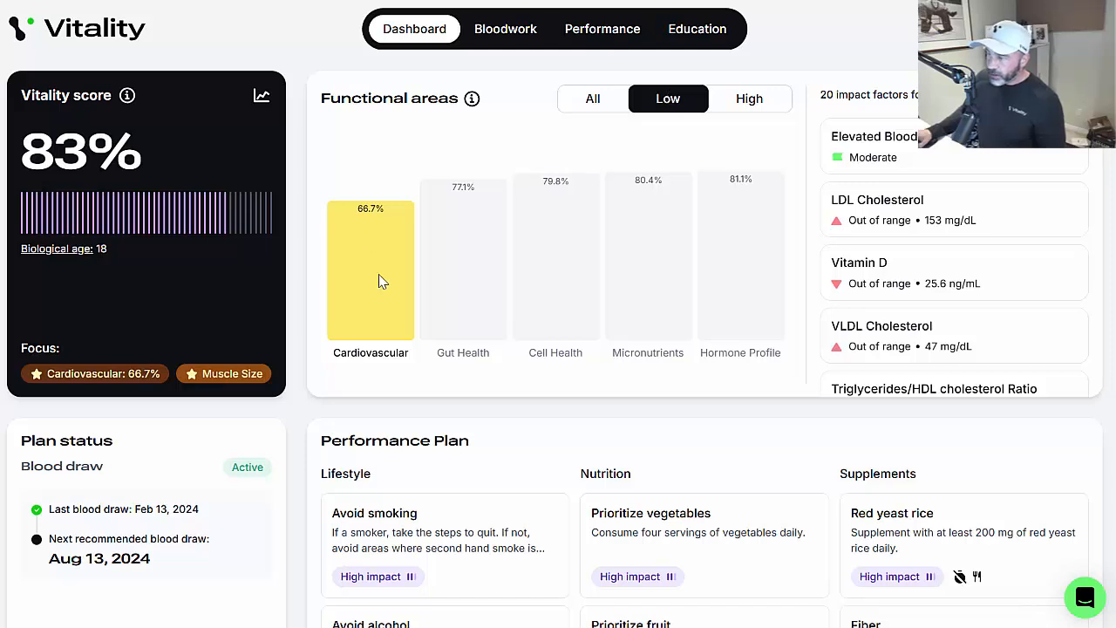
pyautogui.click(743, 103)
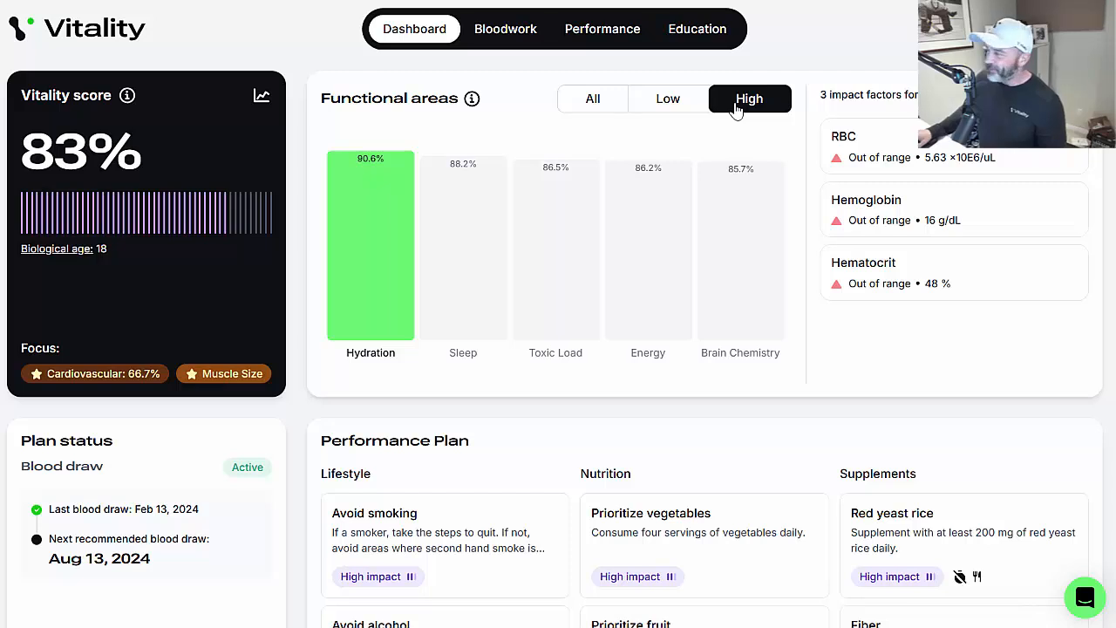
pyautogui.click(594, 111)
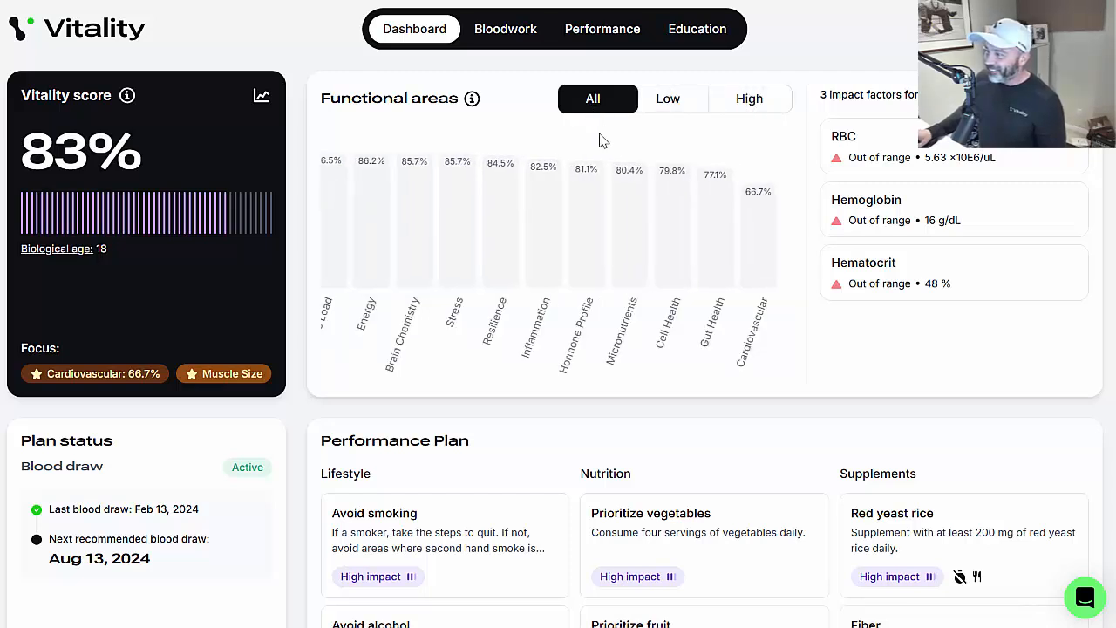
# Show the impact factors for the Toxic Load functional area on the dashboard
pyautogui.click(361, 228)
pyautogui.click(338, 219)
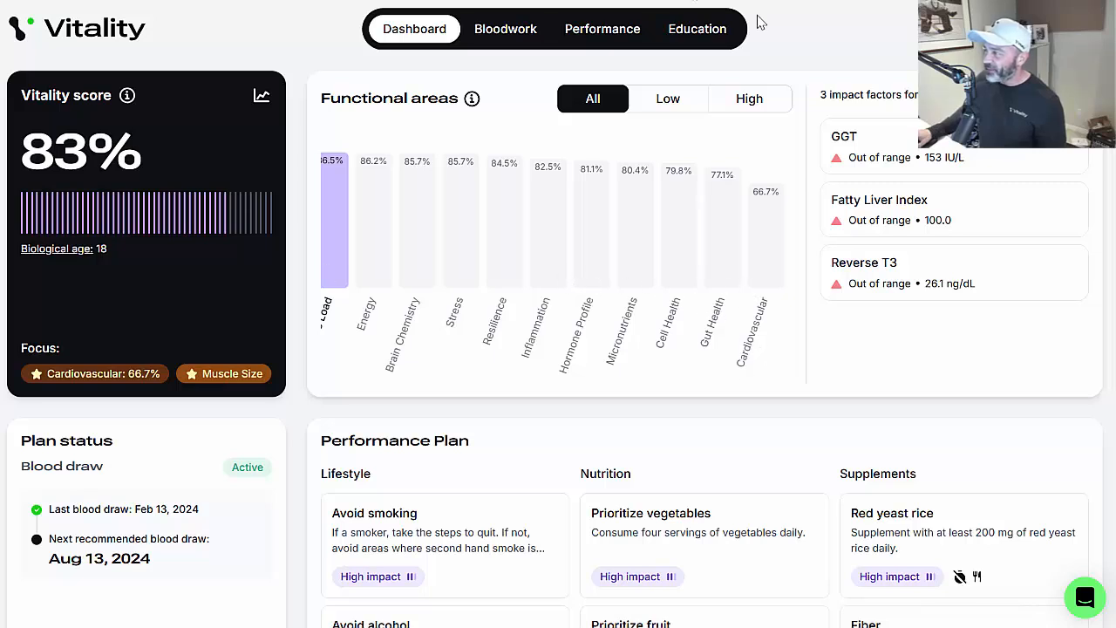
# In the Bloodwork overview, list the Normal, Performance and Out of range biomarkers, and show the impact factors for Brain Chemistry
pyautogui.click(497, 39)
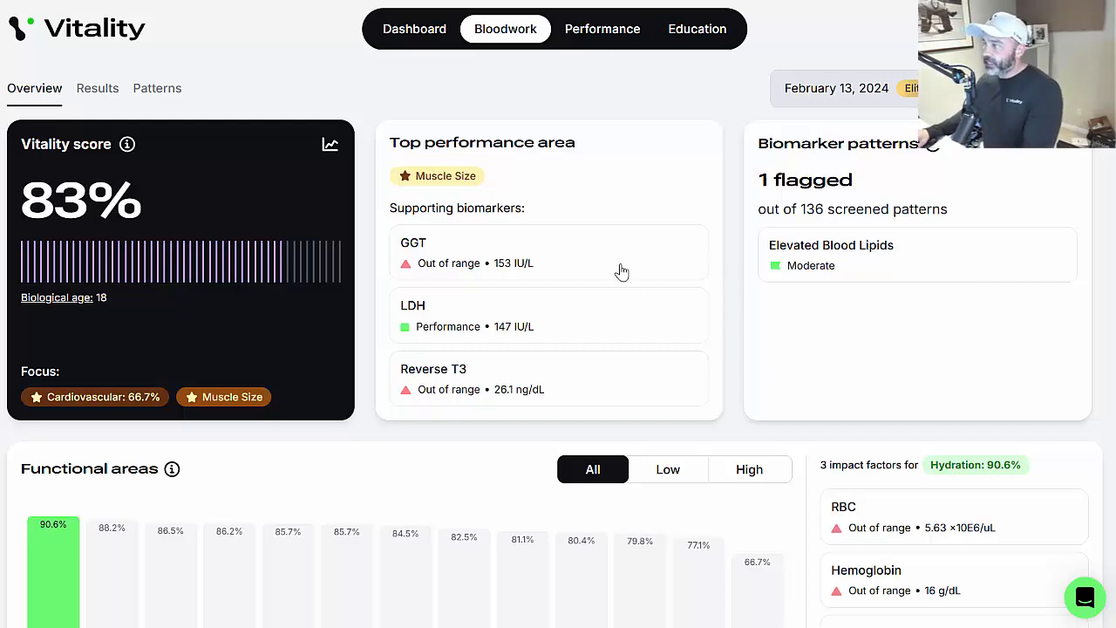
pyautogui.scroll(-6, 543, 291)
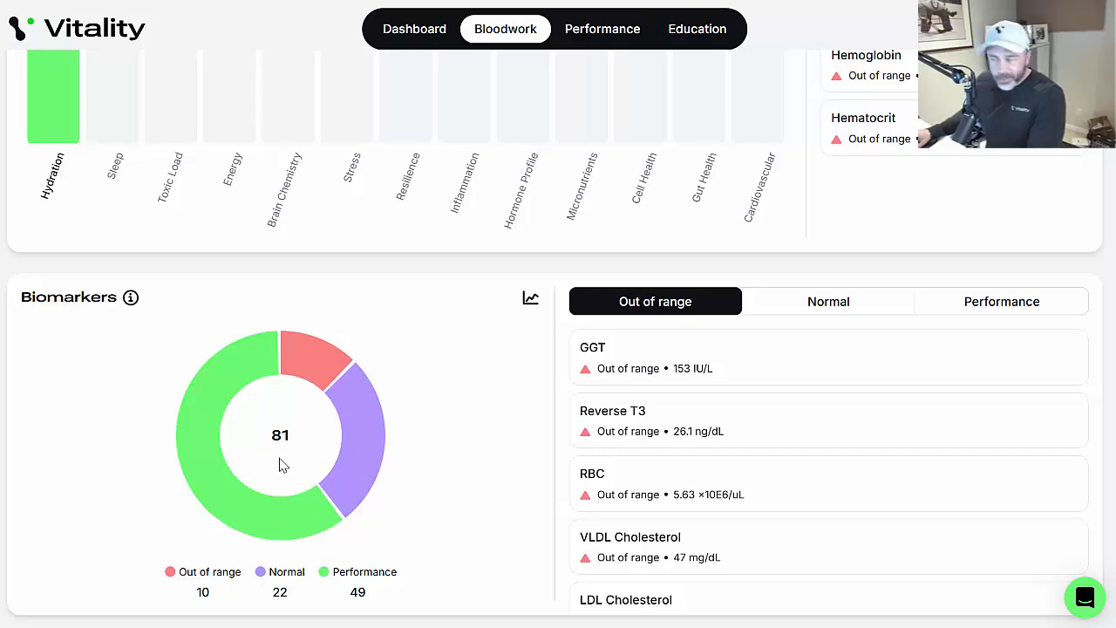
pyautogui.click(822, 319)
pyautogui.click(1002, 305)
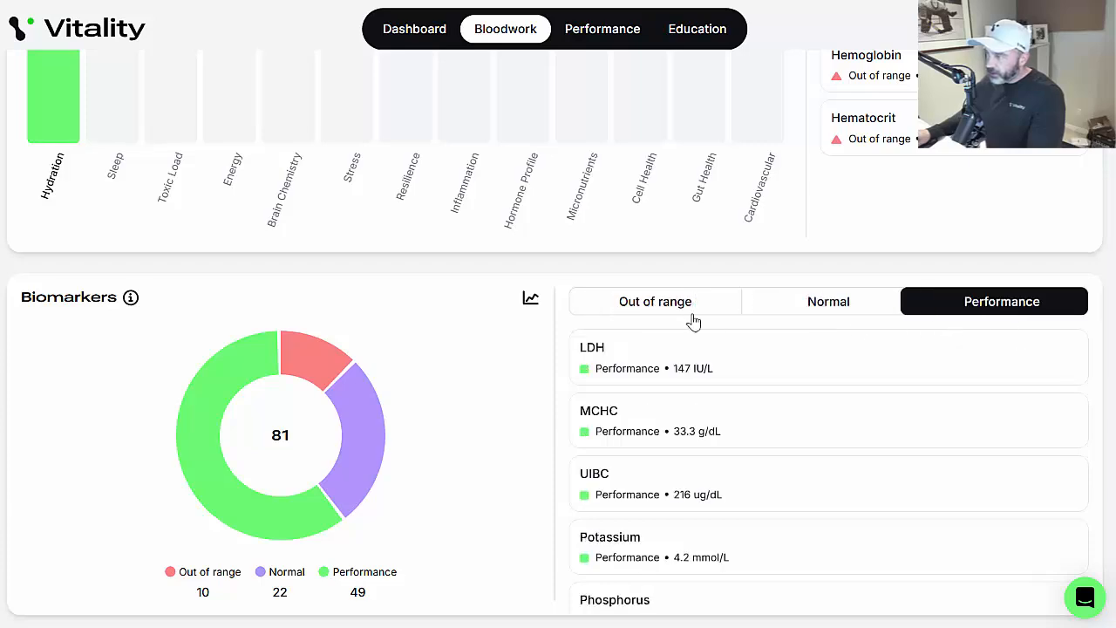
pyautogui.click(673, 300)
pyautogui.scroll(4, 666, 462)
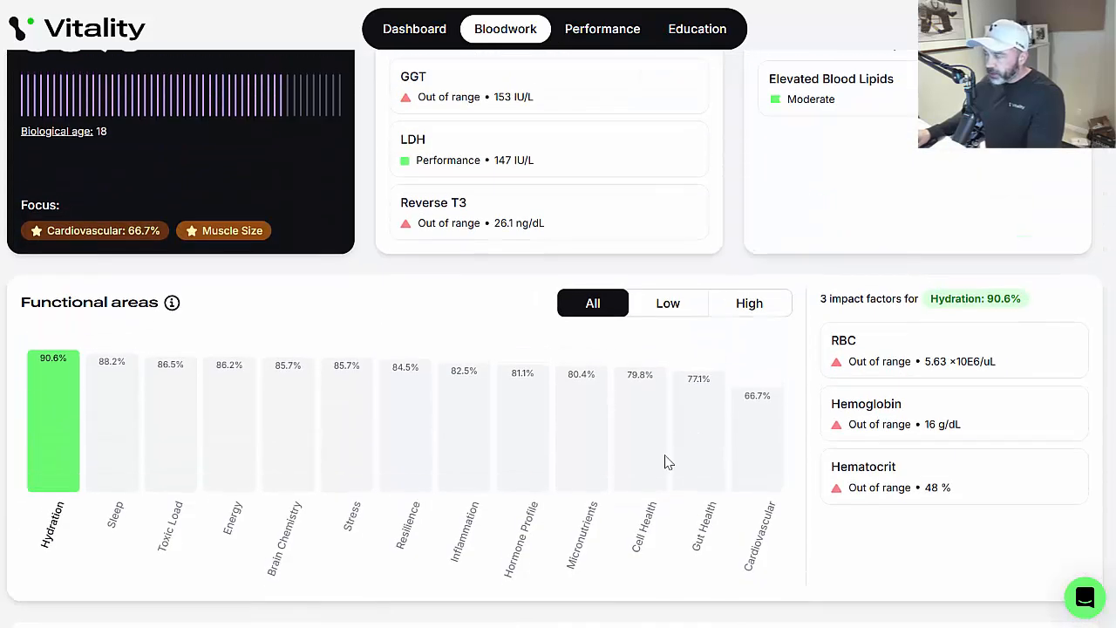
pyautogui.click(305, 433)
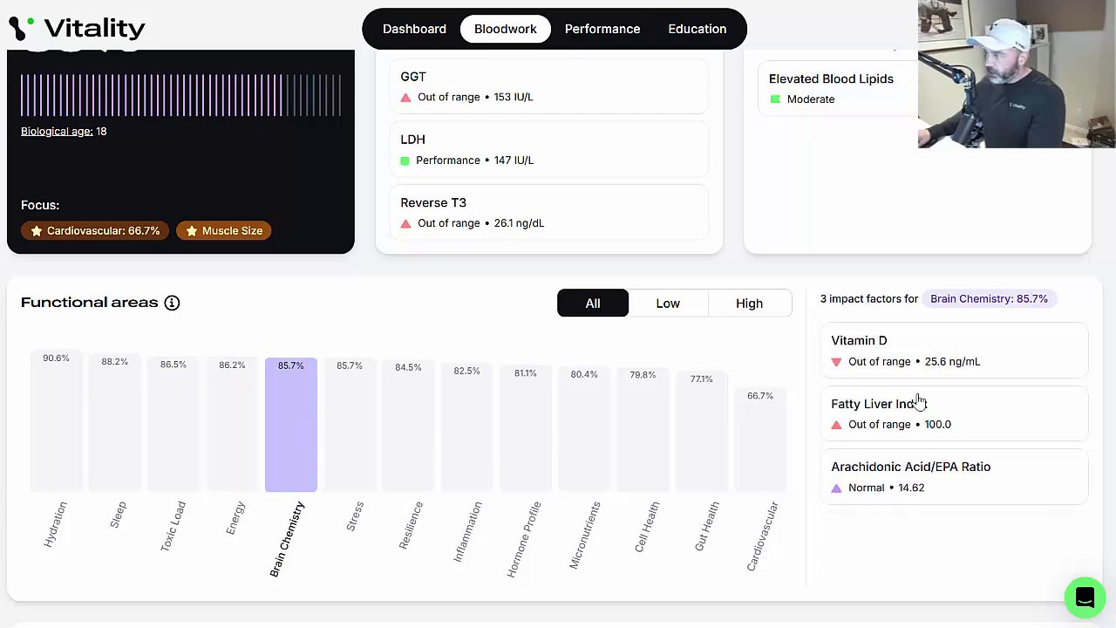
# Read the Cardiovascular focus area's overview and its impact factors, and close the details
pyautogui.scroll(2, 170, 367)
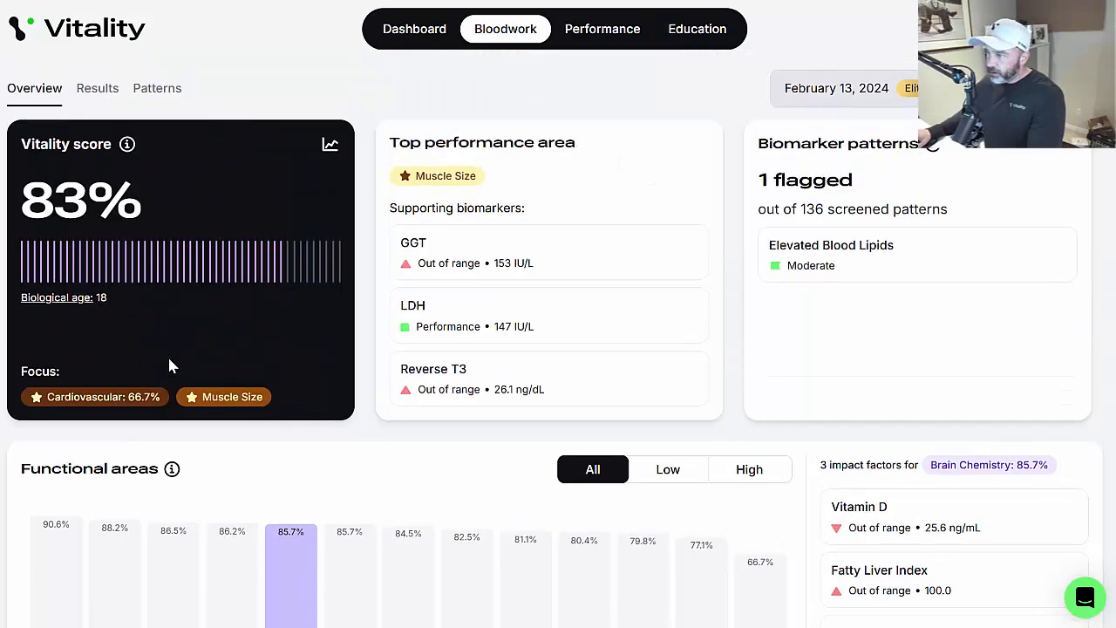
pyautogui.click(86, 403)
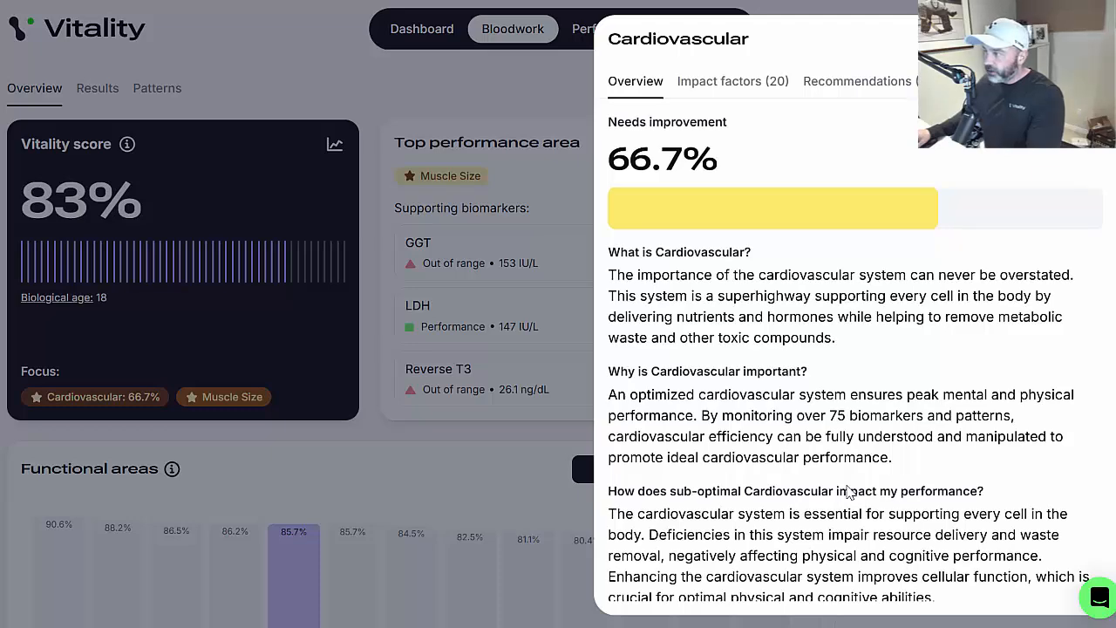
pyautogui.scroll(-1, 752, 342)
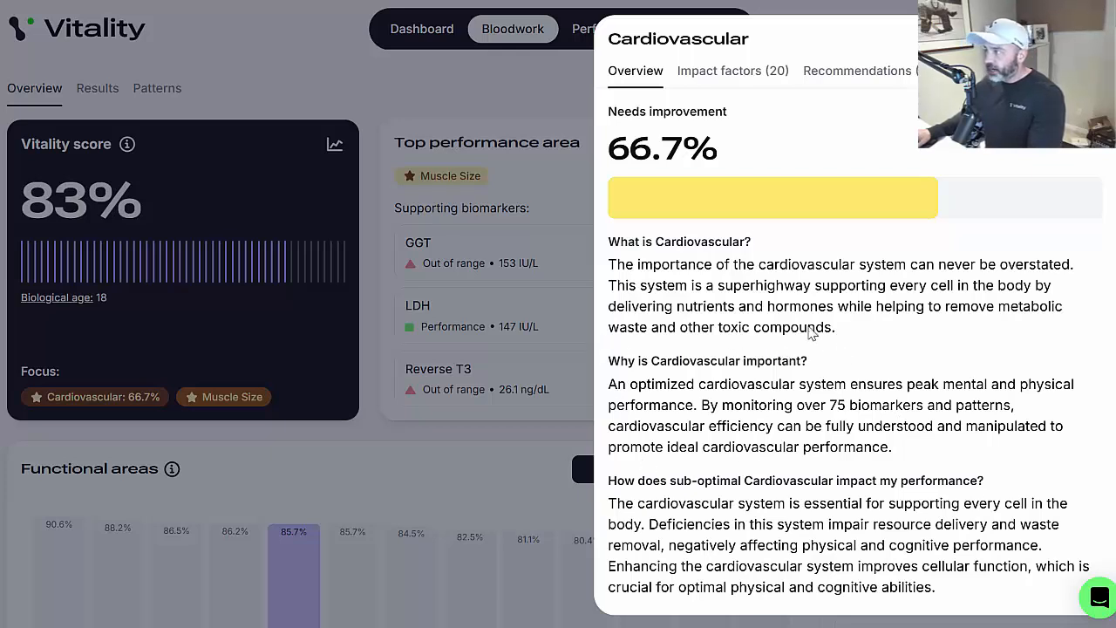
pyautogui.click(708, 85)
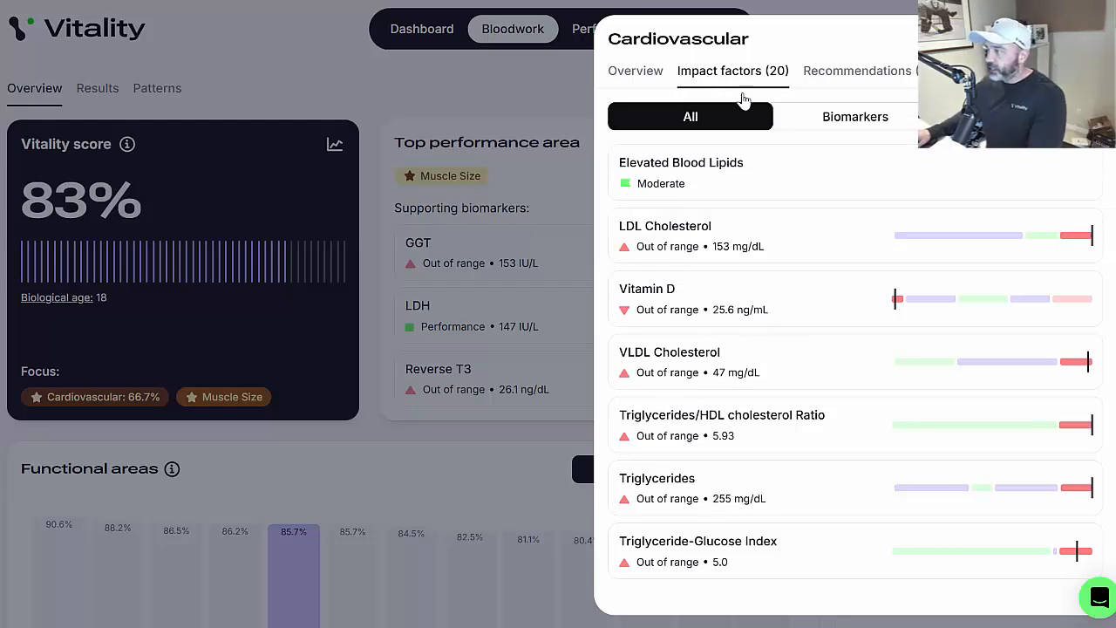
pyautogui.scroll(-5, 773, 423)
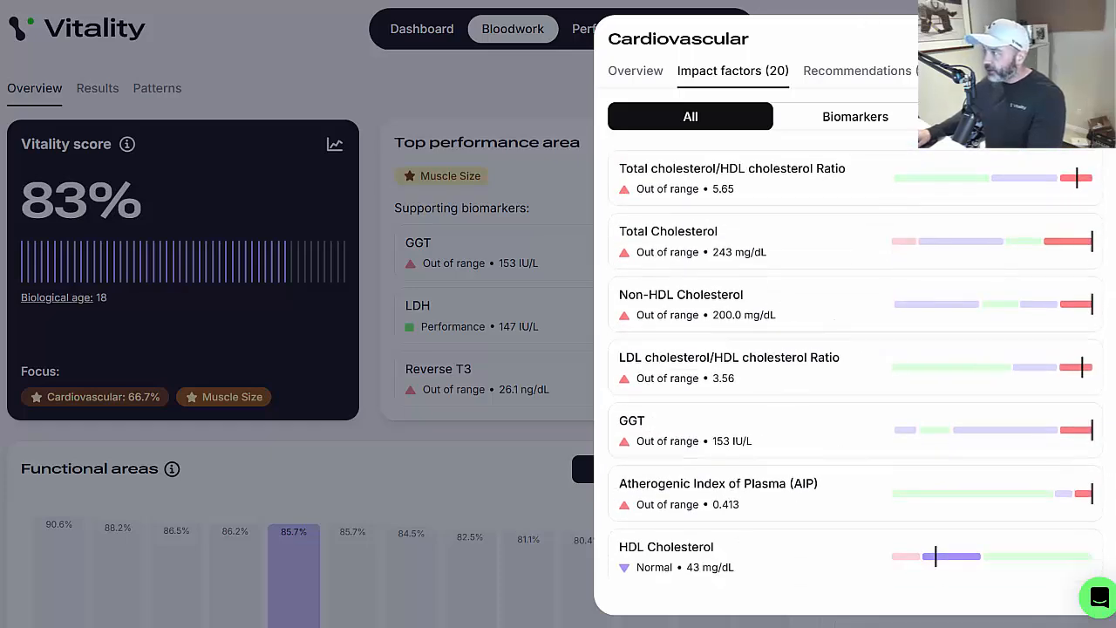
pyautogui.click(1087, 40)
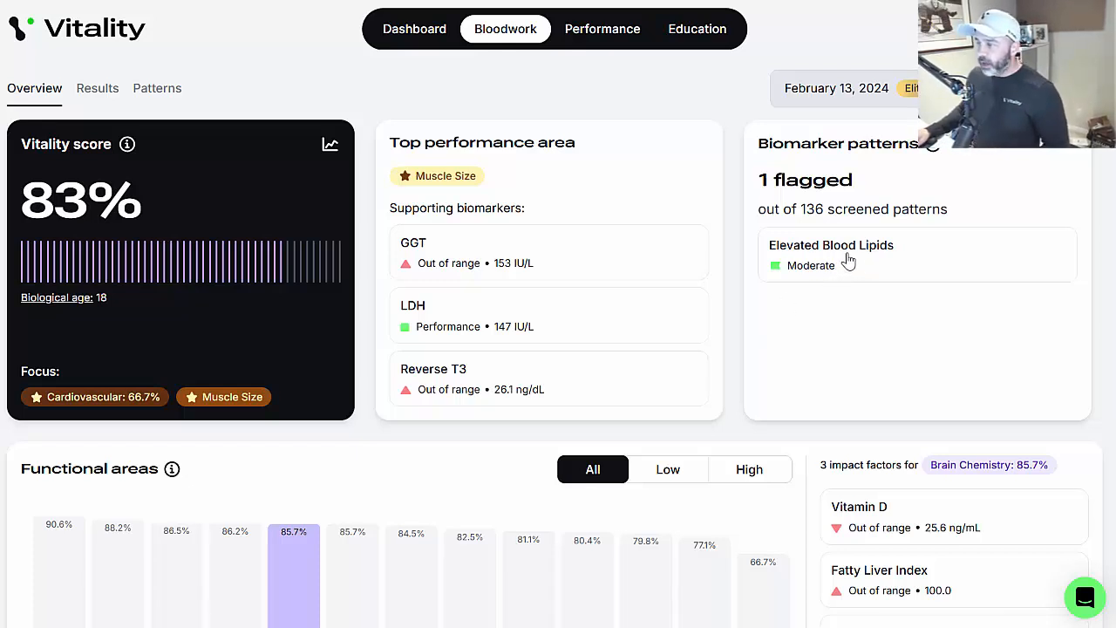
pyautogui.click(139, 401)
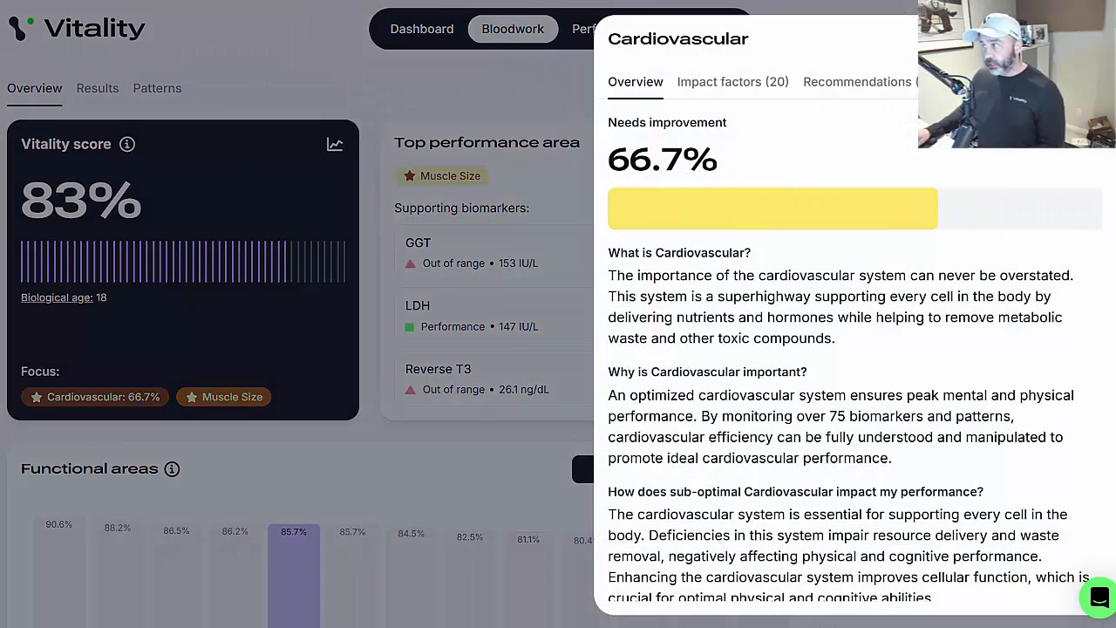
pyautogui.click(1087, 40)
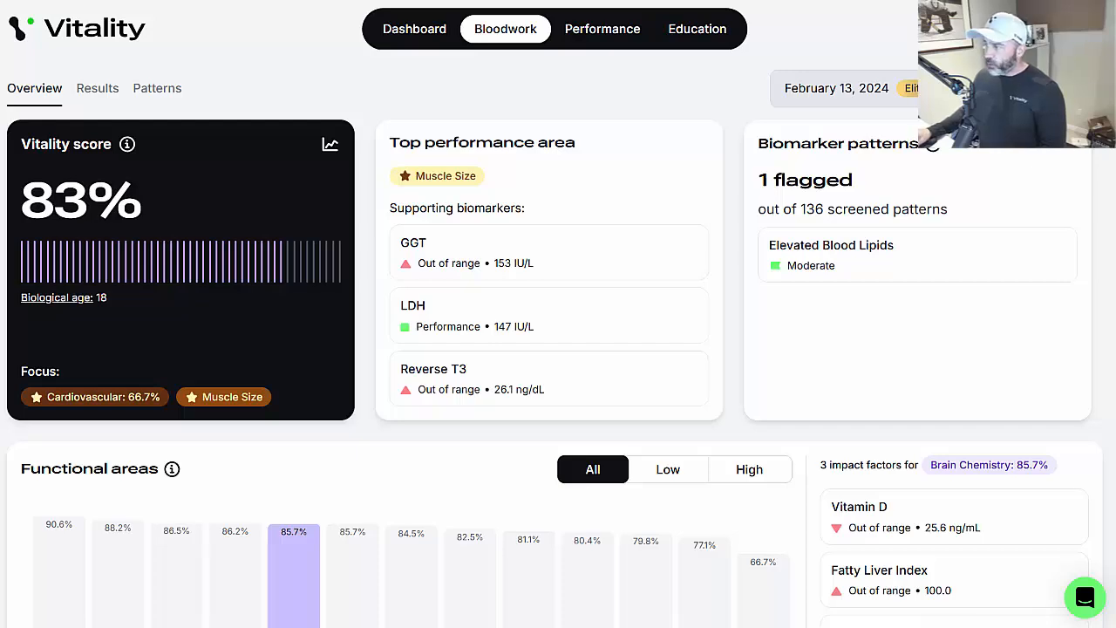
# Open the print preview of the Vitality Report and review its functional area ranges and impact factors
pyautogui.hotkey('ctrl', 'p')
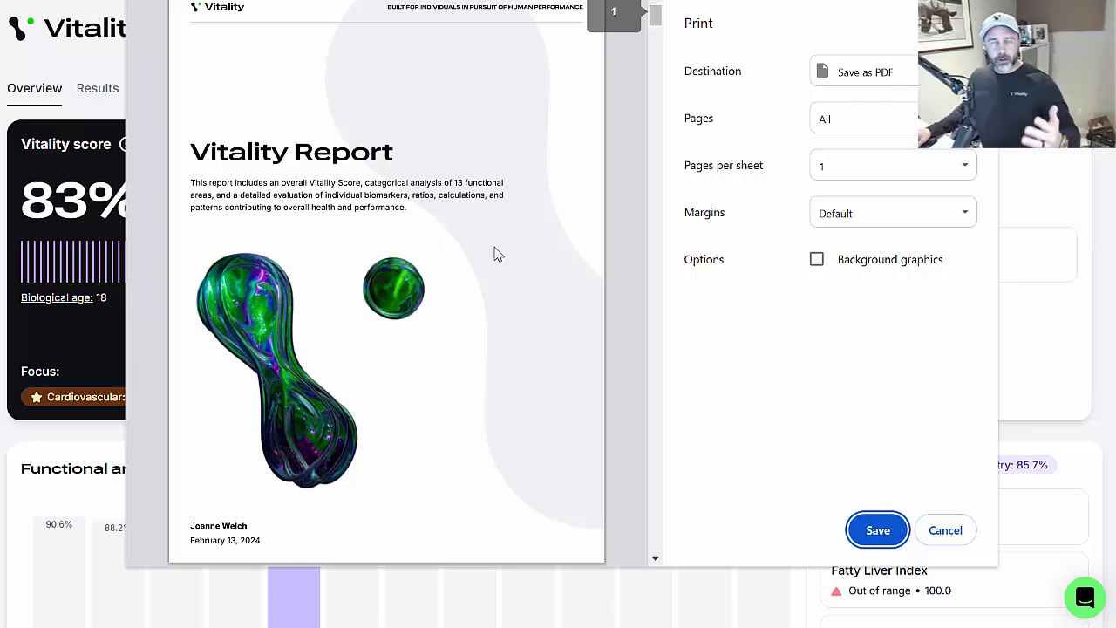
pyautogui.scroll(-12, 495, 254)
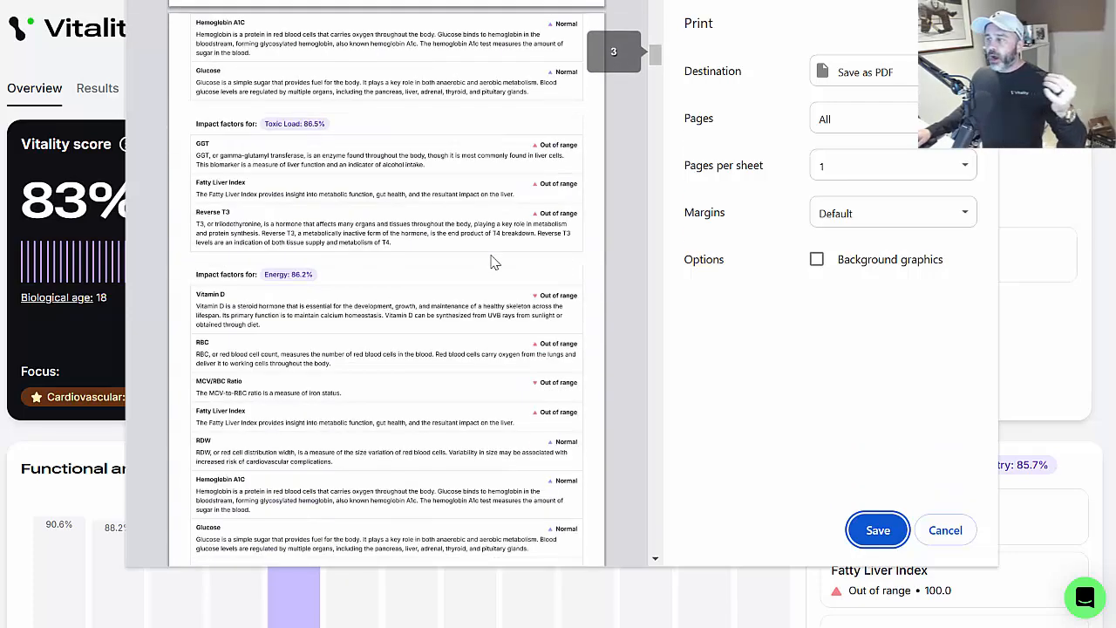
pyautogui.scroll(-4, 495, 260)
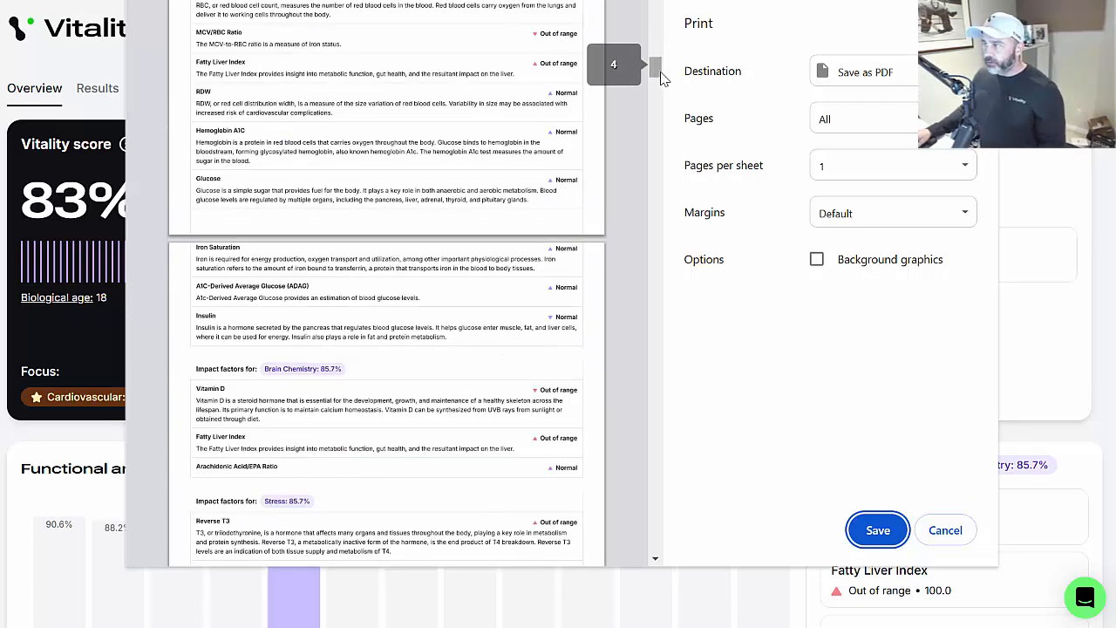
pyautogui.moveTo(661, 77); pyautogui.dragTo(662, 14)
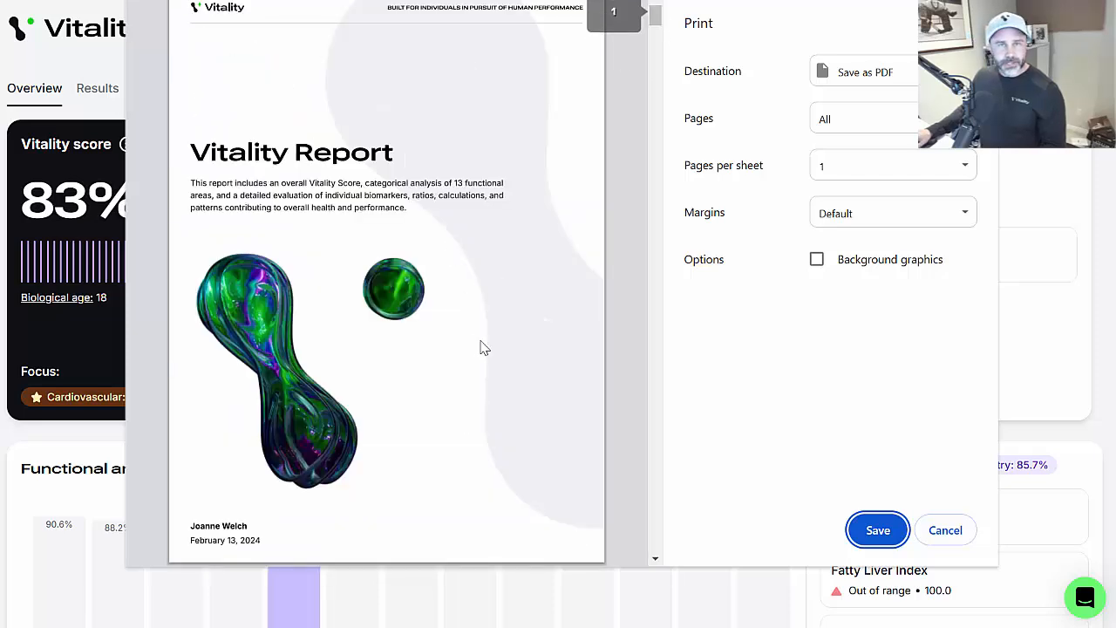
pyautogui.scroll(-6, 484, 347)
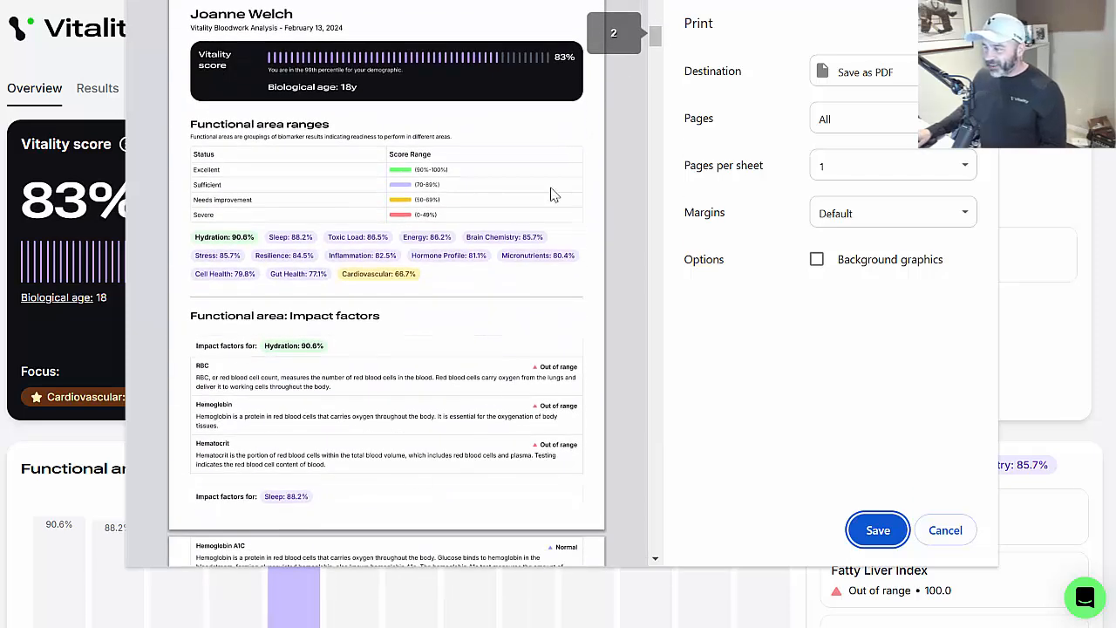
pyautogui.scroll(-4, 630, 108)
pyautogui.scroll(-1, 656, 54)
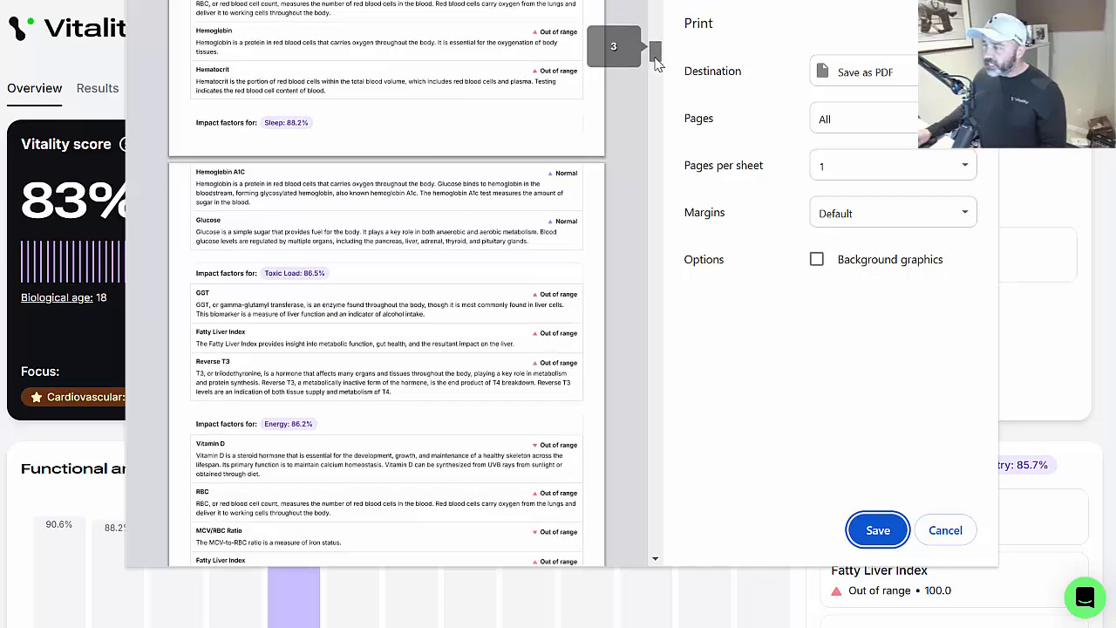
# Examine the Biomarker calculations near the end of the Vitality Report preview, and cancel printing
pyautogui.moveTo(656, 61); pyautogui.dragTo(680, 596)
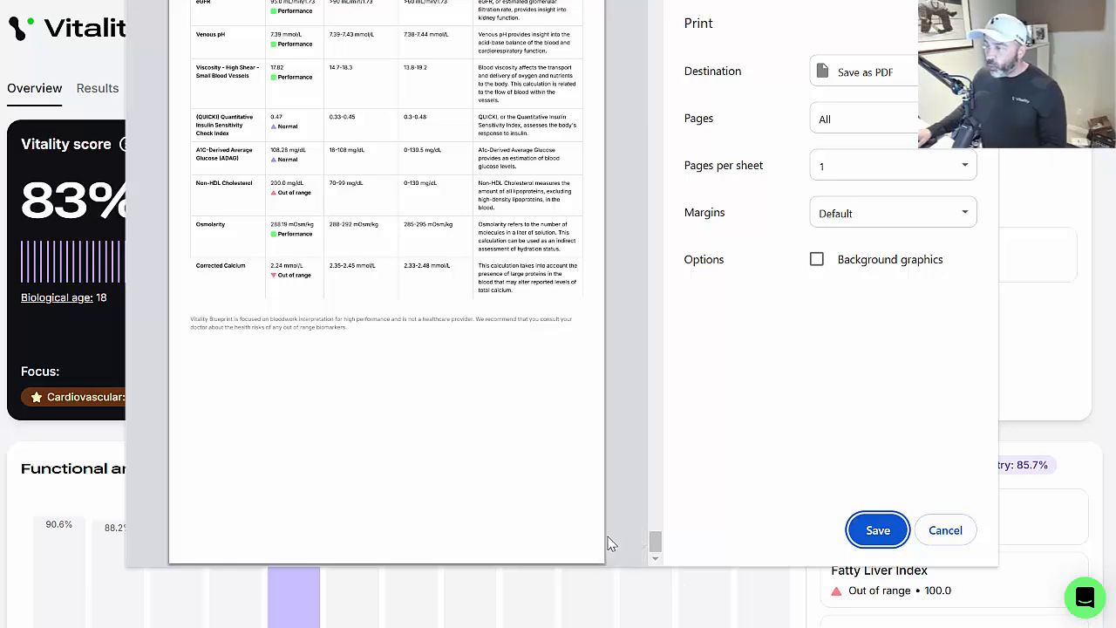
pyautogui.scroll(5, 611, 543)
pyautogui.scroll(4, 540, 463)
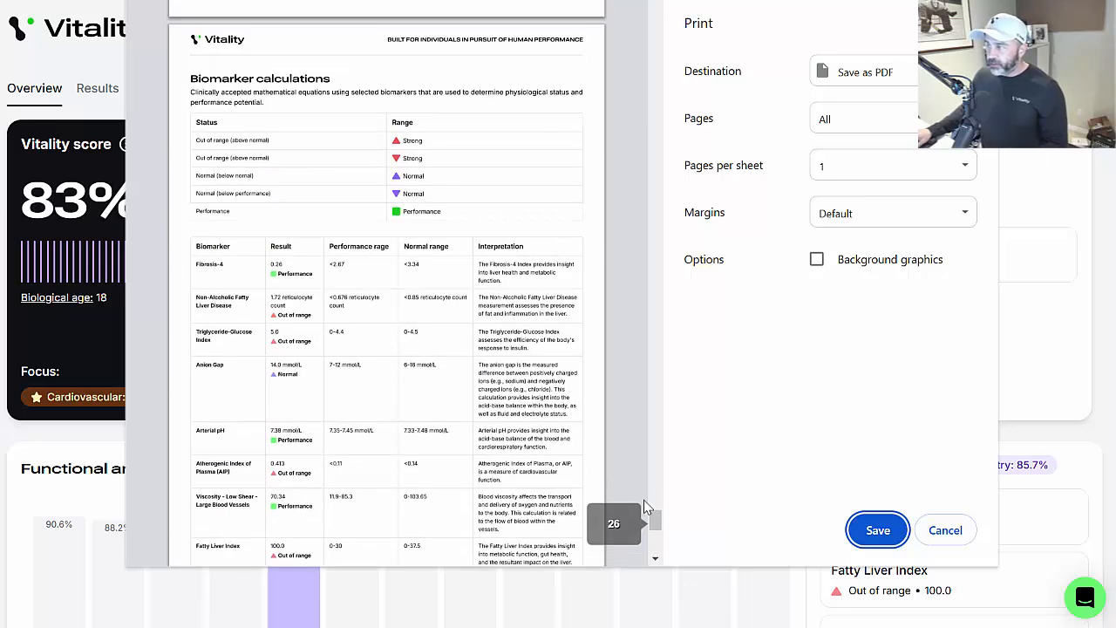
pyautogui.click(945, 534)
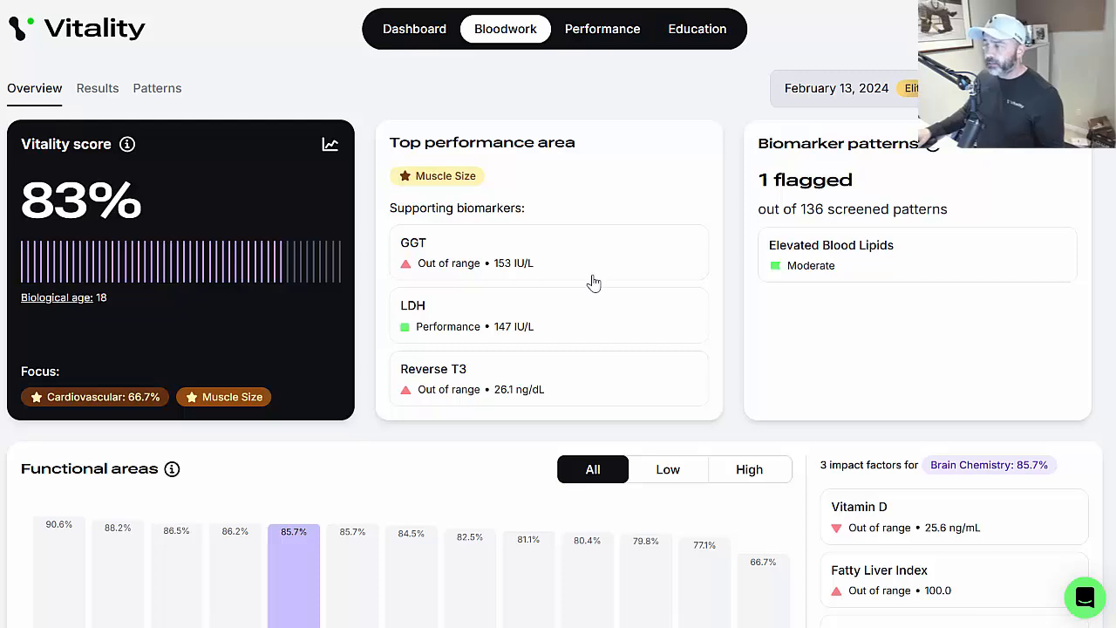
# Open the Performance Plan dated Dec 9, 2024 and look through its lifestyle, nutrition and supplement items
pyautogui.scroll(-2, 600, 284)
pyautogui.scroll(2, 611, 279)
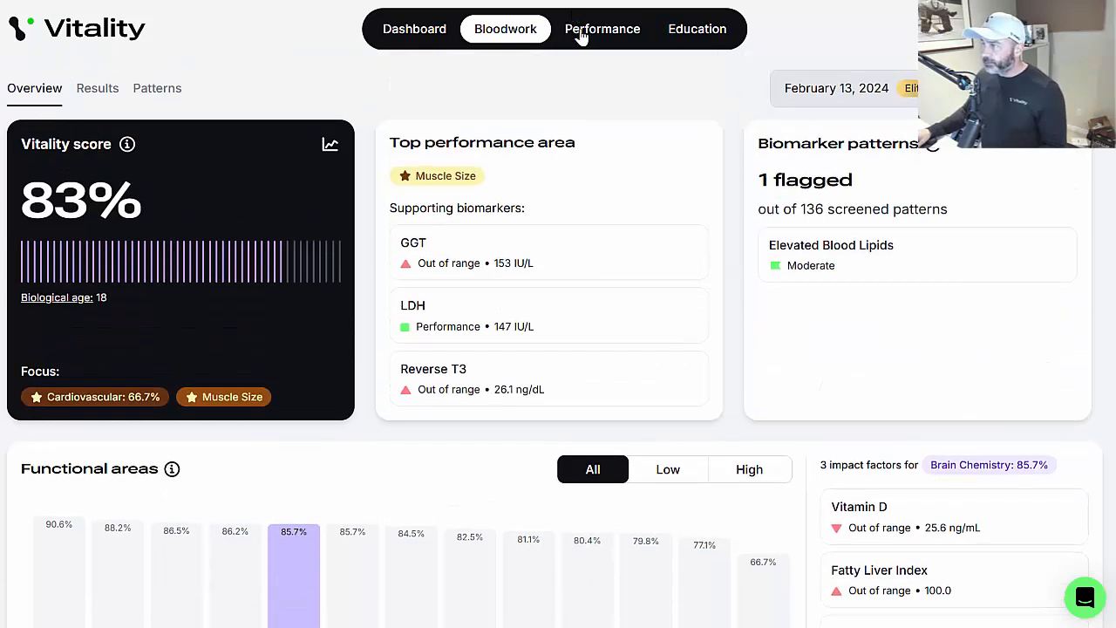
pyautogui.click(582, 35)
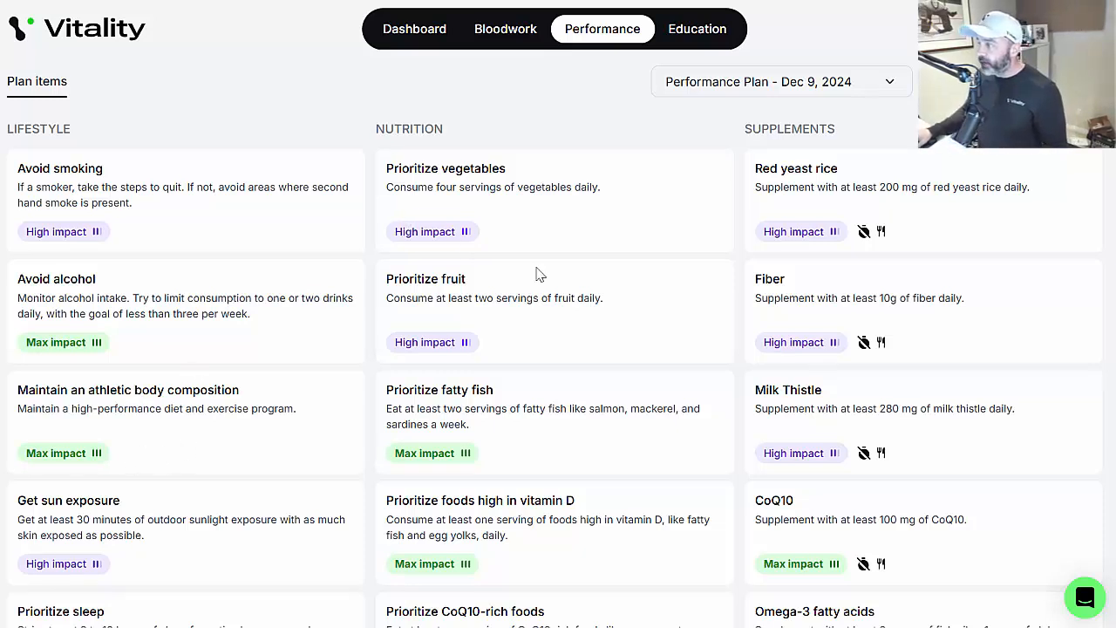
pyautogui.scroll(-3, 599, 306)
pyautogui.scroll(3, 326, 232)
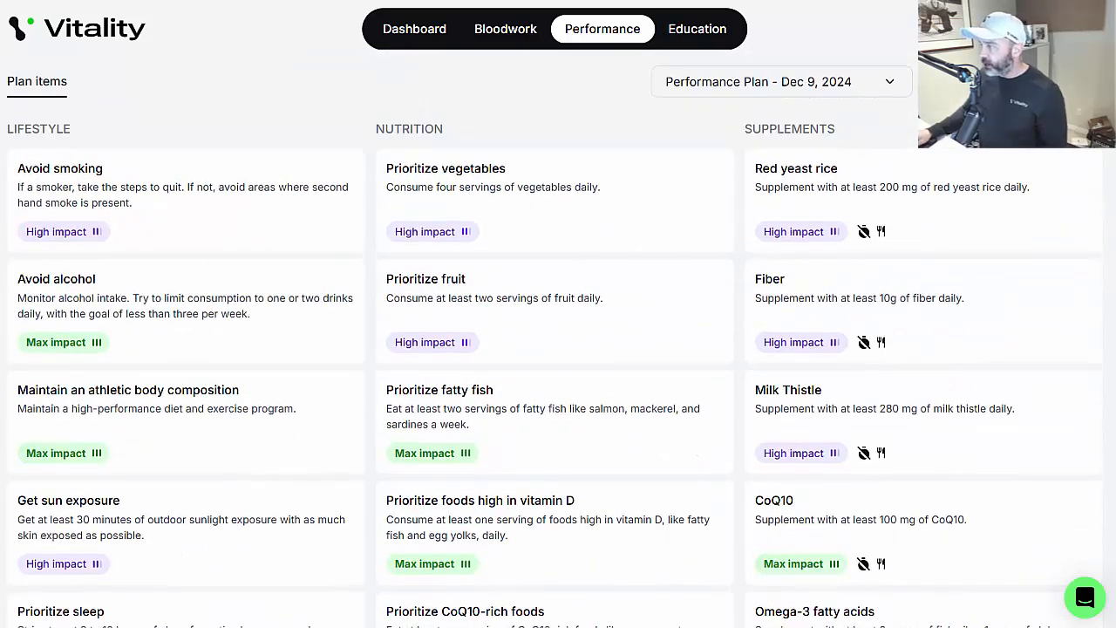
# Enter the performance plan editor and view the focus recommendations for the Resilience and Stress functional areas
pyautogui.click(1004, 81)
pyautogui.click(696, 352)
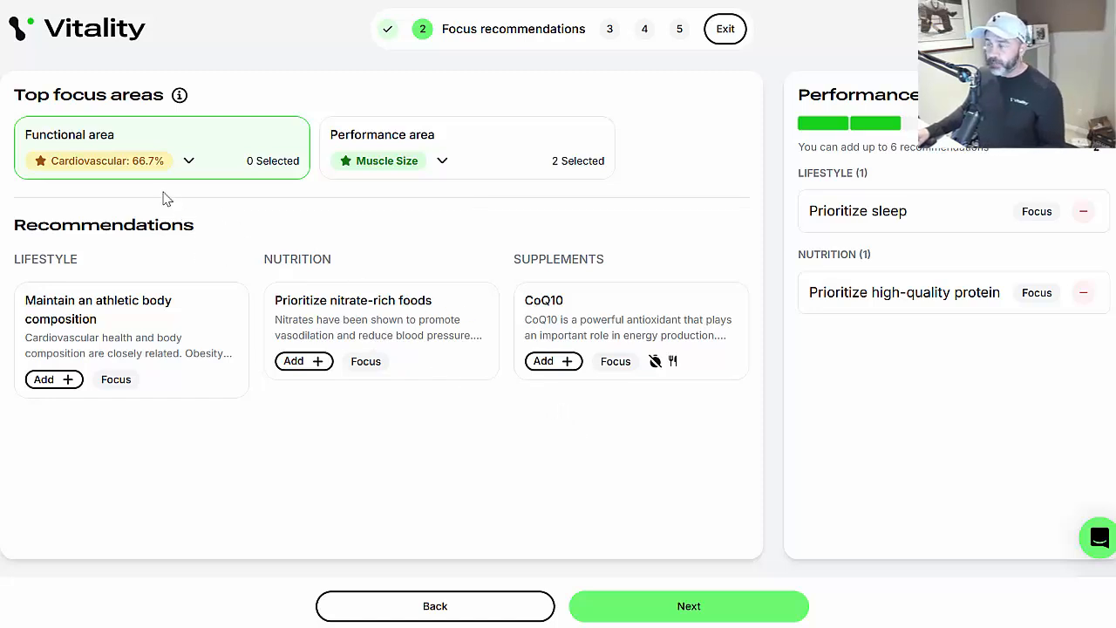
pyautogui.click(190, 163)
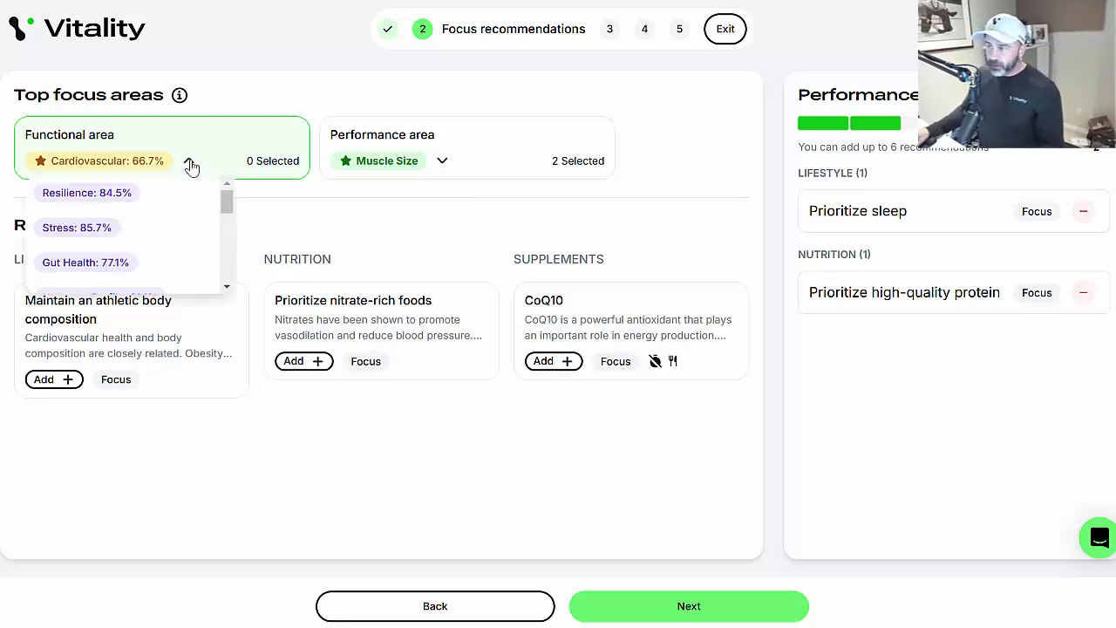
pyautogui.click(185, 194)
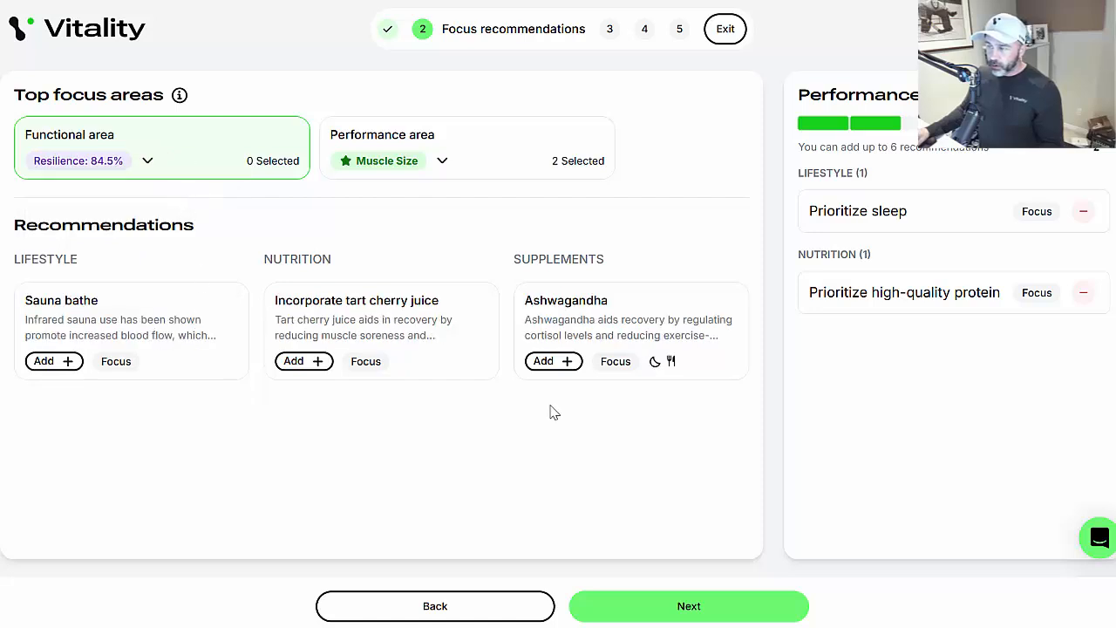
pyautogui.click(148, 164)
pyautogui.click(142, 225)
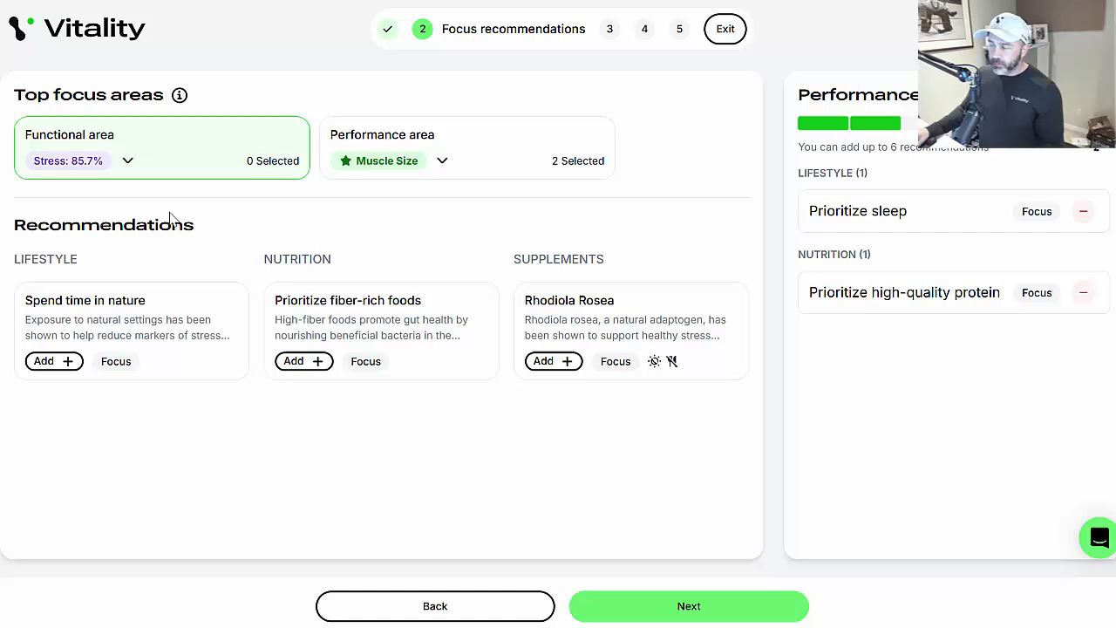
# View the focus recommendations for Micronutrients, and set the functional area to Brain Chemistry
pyautogui.click(129, 176)
pyautogui.scroll(-2, 147, 236)
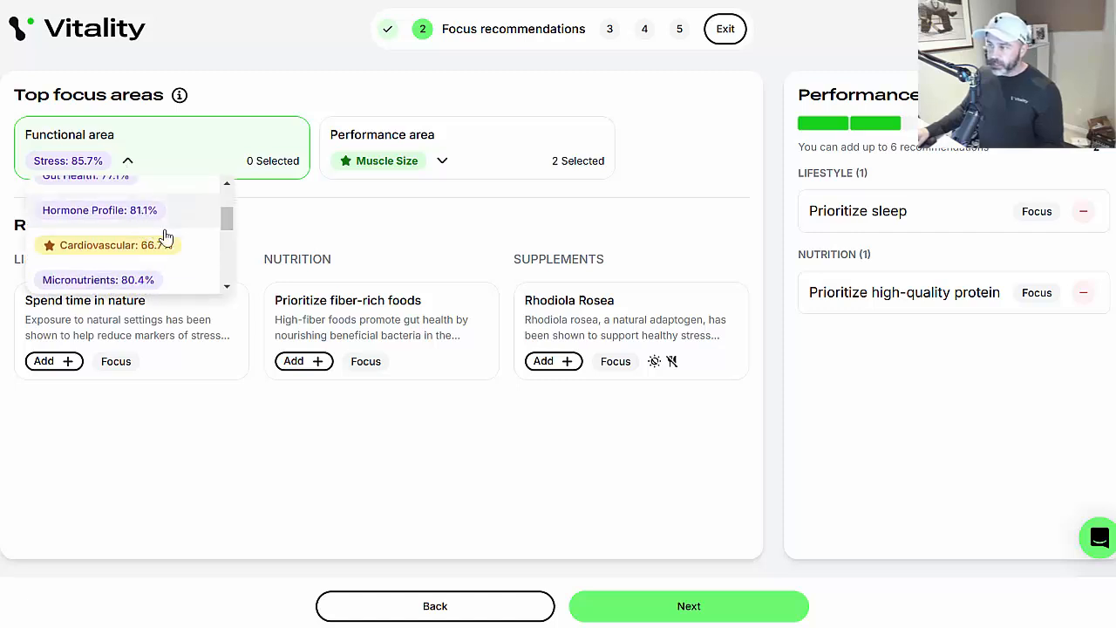
pyautogui.click(188, 279)
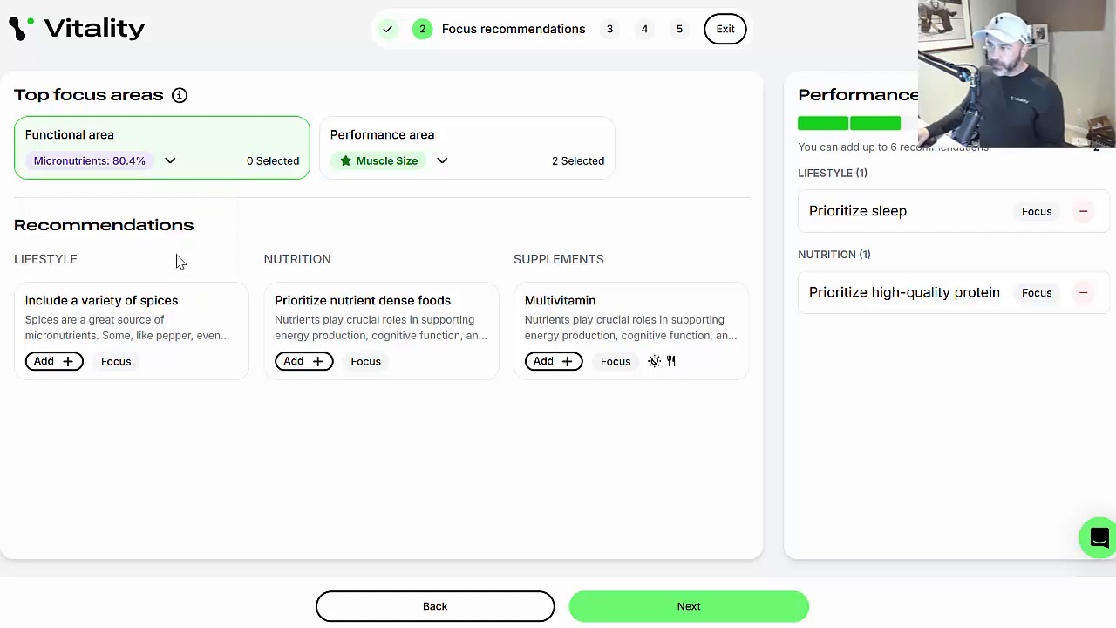
pyautogui.click(170, 164)
pyautogui.scroll(-3, 189, 218)
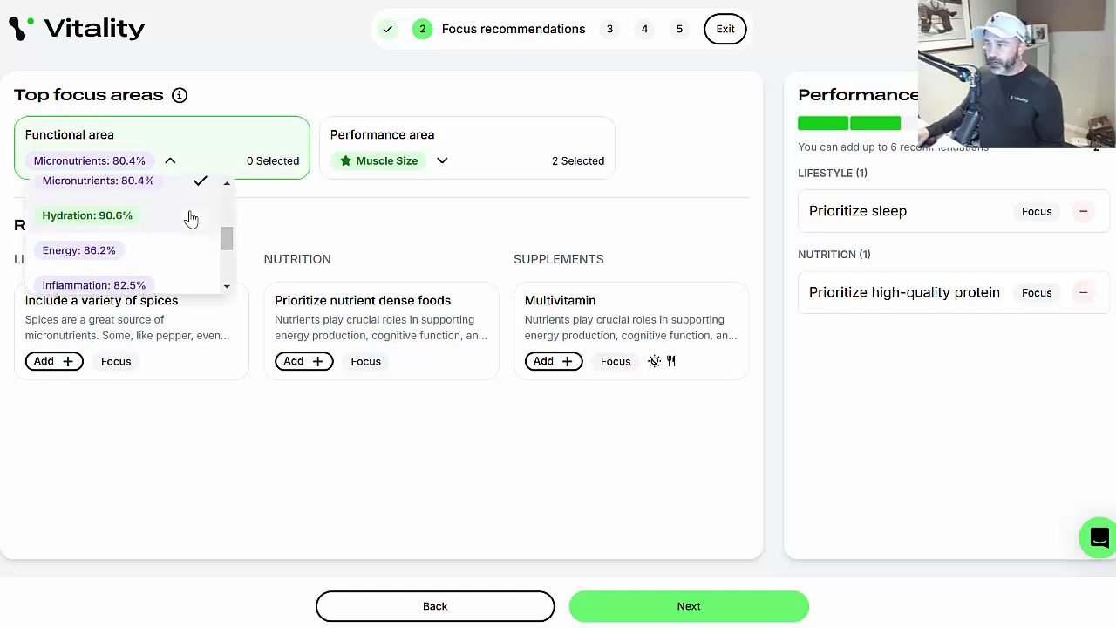
pyautogui.scroll(-2, 189, 223)
pyautogui.click(180, 246)
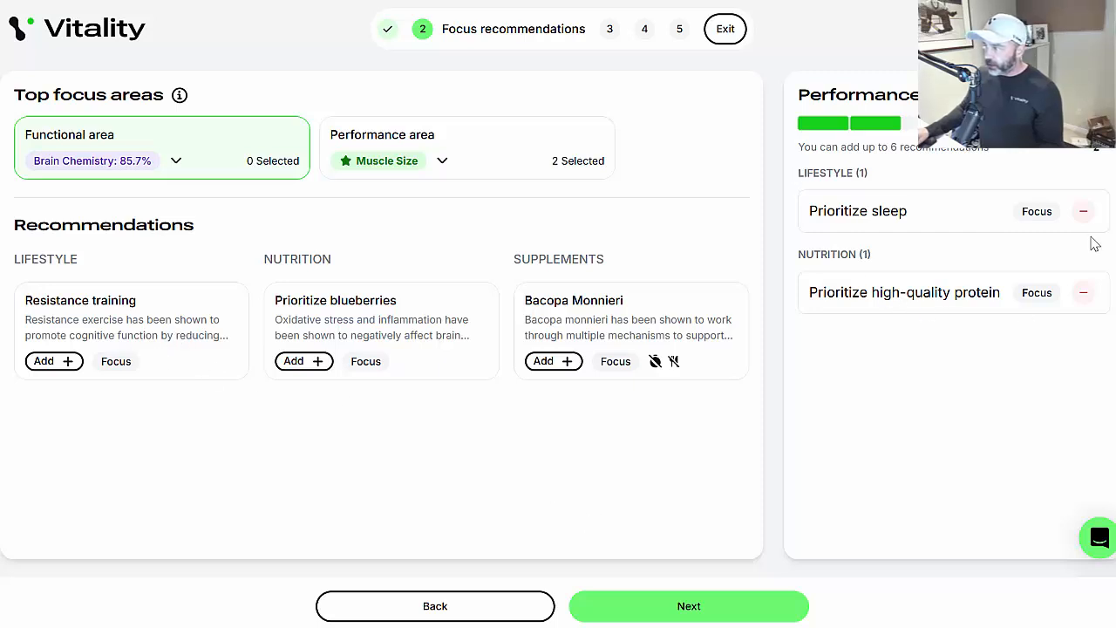
# Remove the Prioritize sleep and Prioritize high-quality protein recommendations from the performance plan
pyautogui.click(1084, 211)
pyautogui.click(1084, 211)
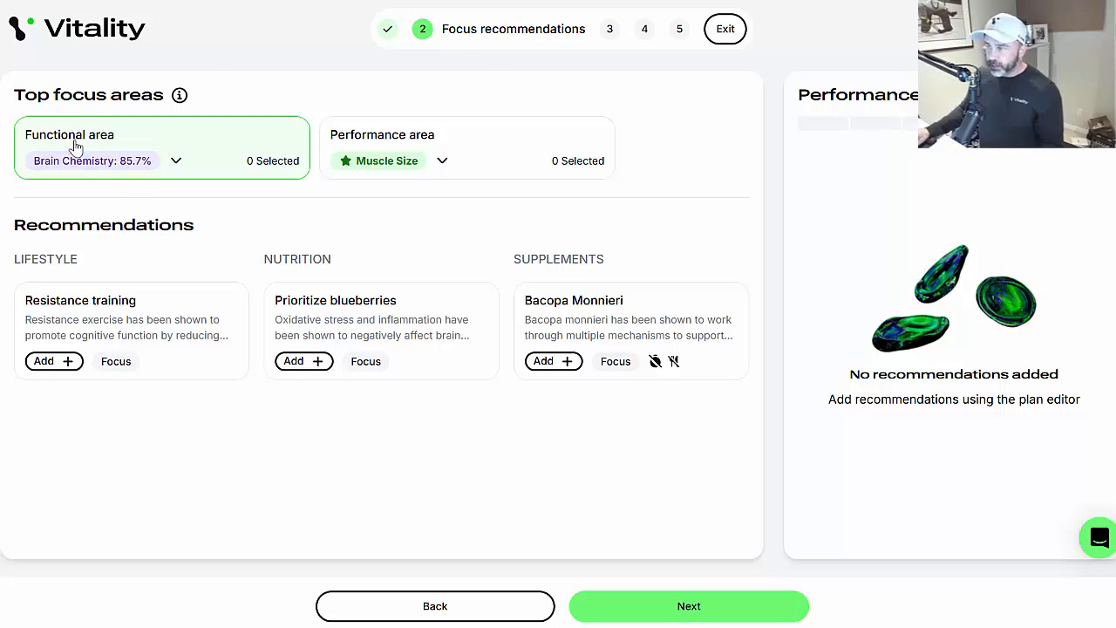
# Add the Resistance training, Prioritize blueberries and Bacopa Monnieri recommendations for Brain Chemistry to the plan
pyautogui.click(43, 363)
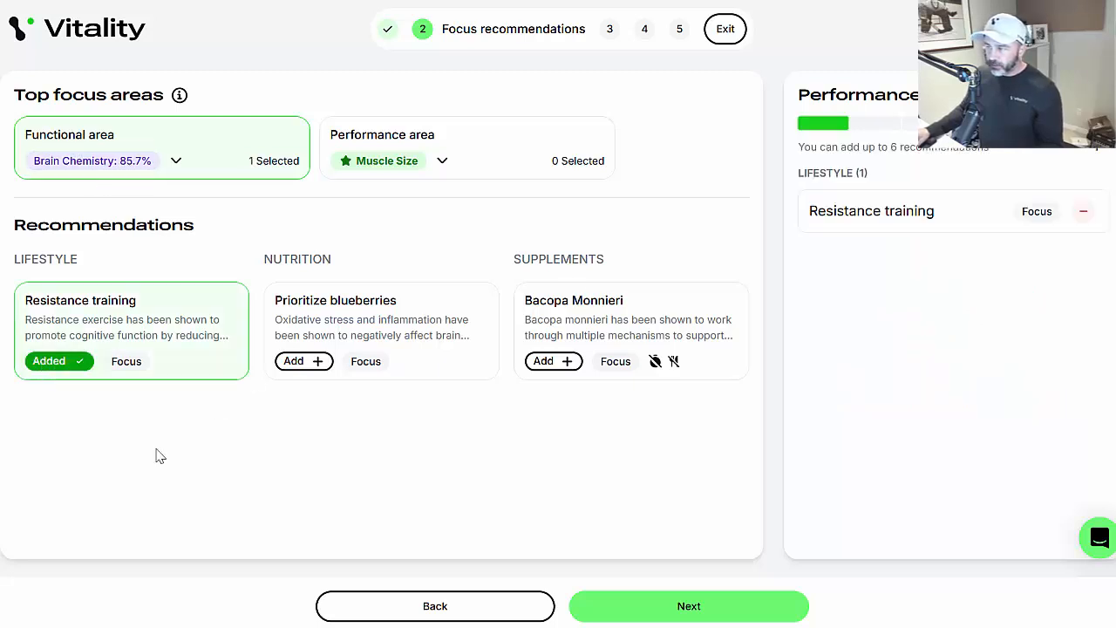
pyautogui.click(308, 365)
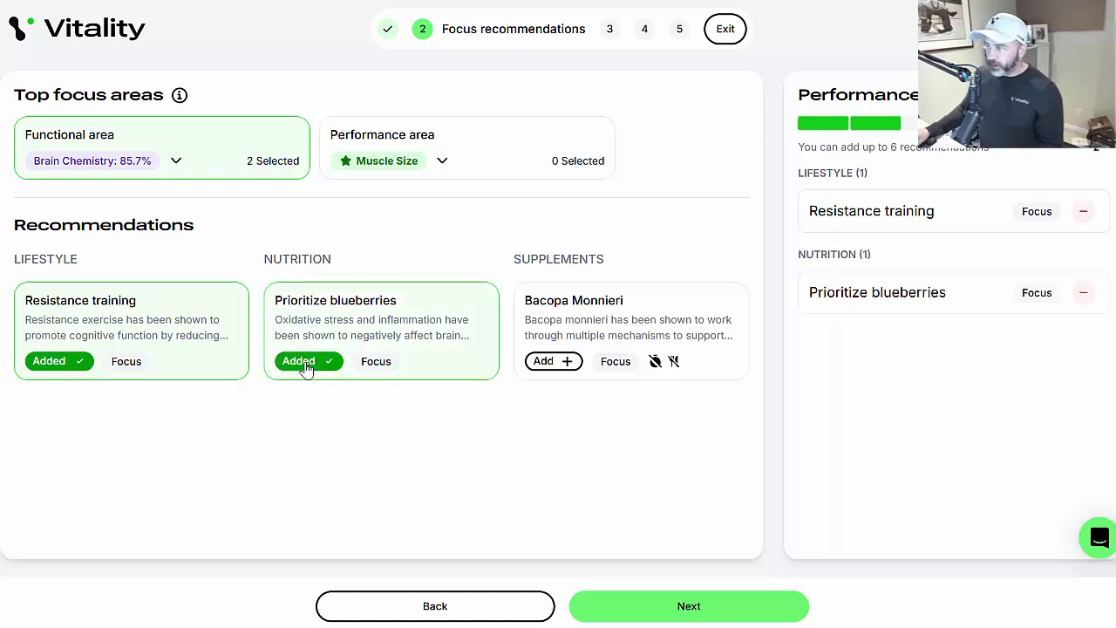
pyautogui.click(541, 366)
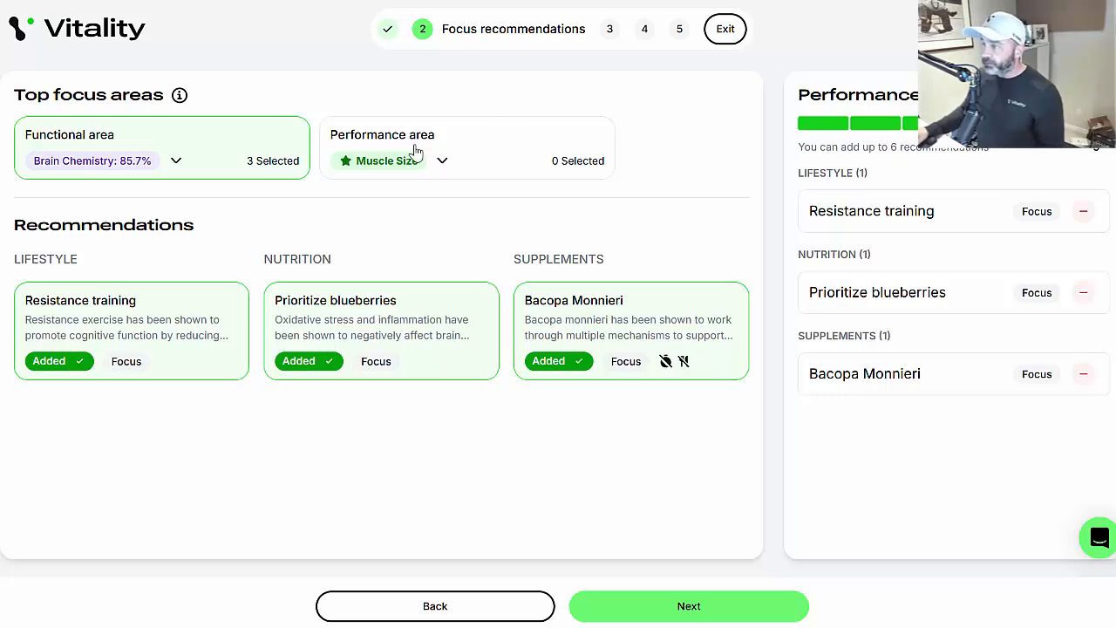
# Browse the performance areas and set the plan's performance area to Overall Performance
pyautogui.click(483, 155)
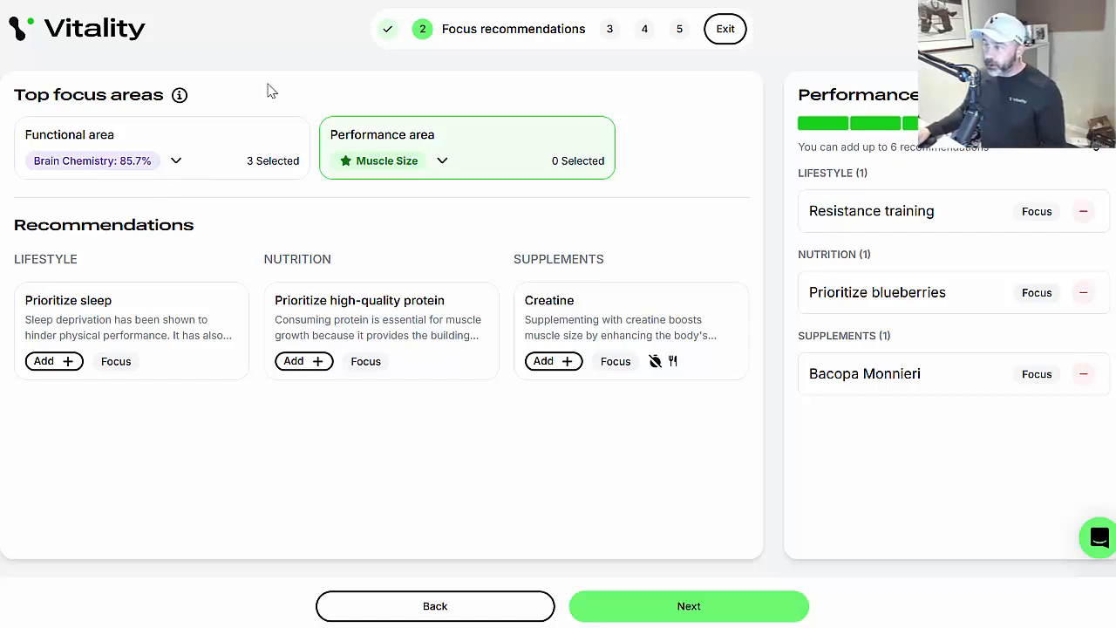
pyautogui.click(443, 166)
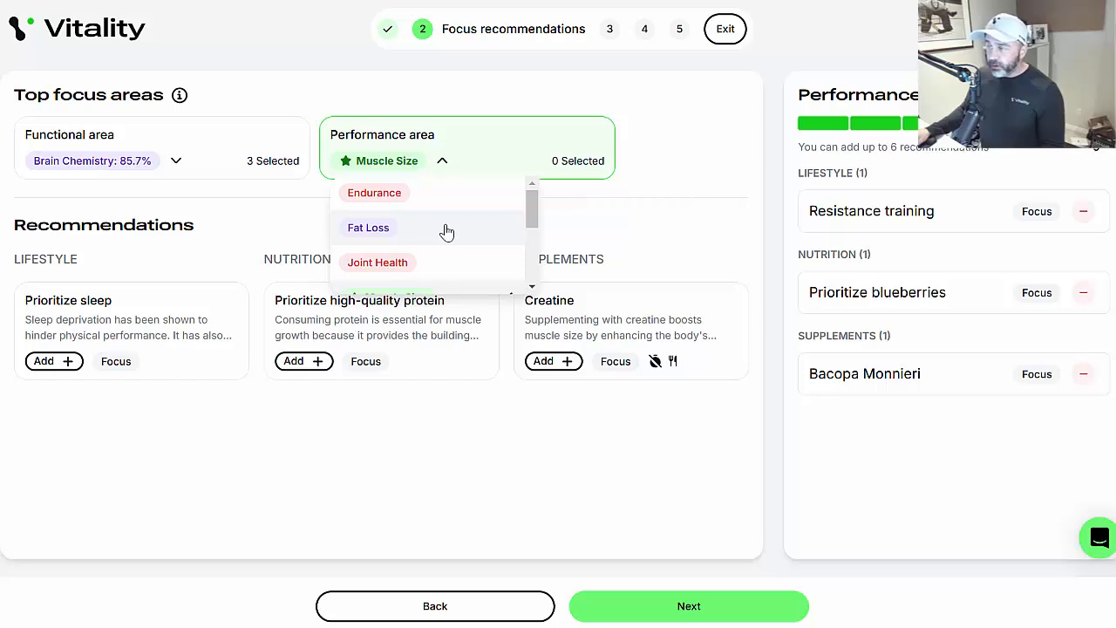
pyautogui.scroll(-2, 458, 253)
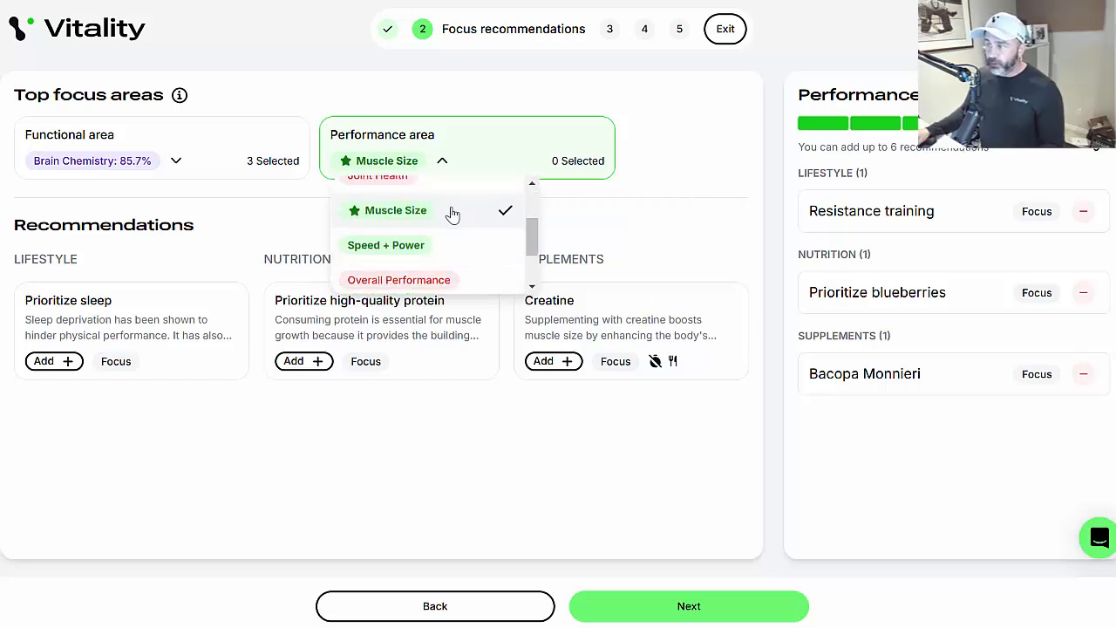
pyautogui.scroll(-2, 456, 248)
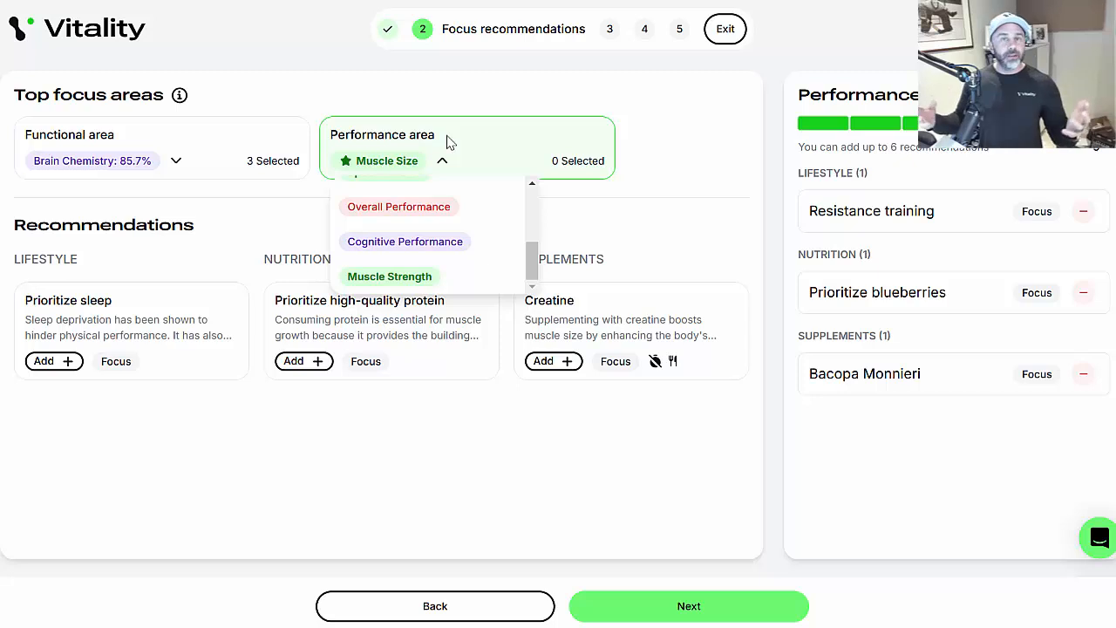
pyautogui.click(478, 214)
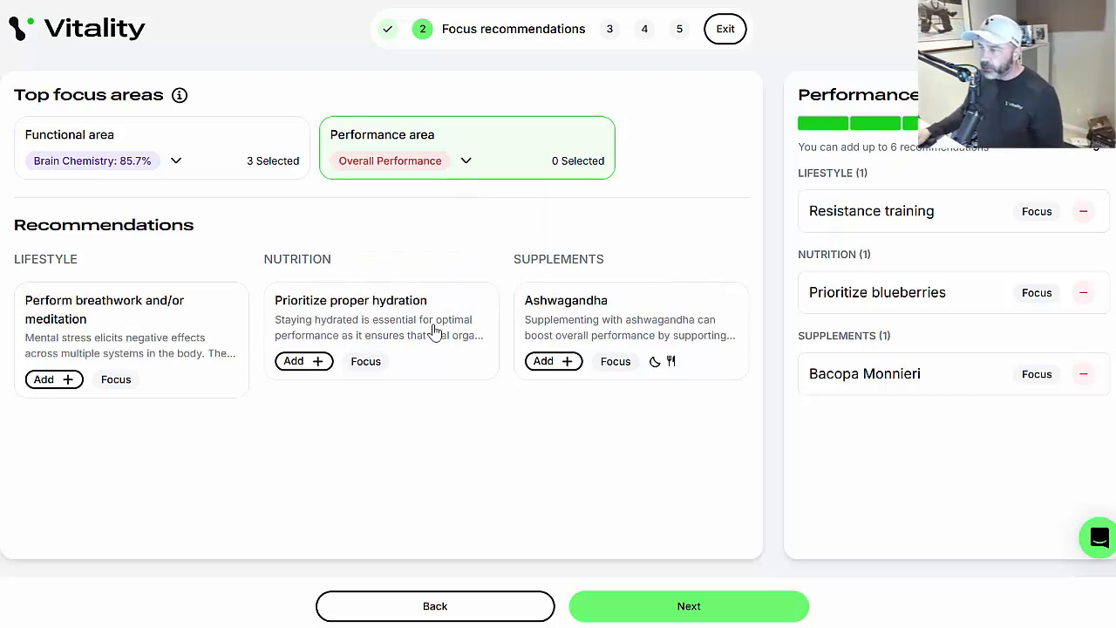
# Add the Perform breathwork and/or meditation, Prioritize proper hydration and Ashwagandha recommendations for Overall Performance
pyautogui.click(55, 381)
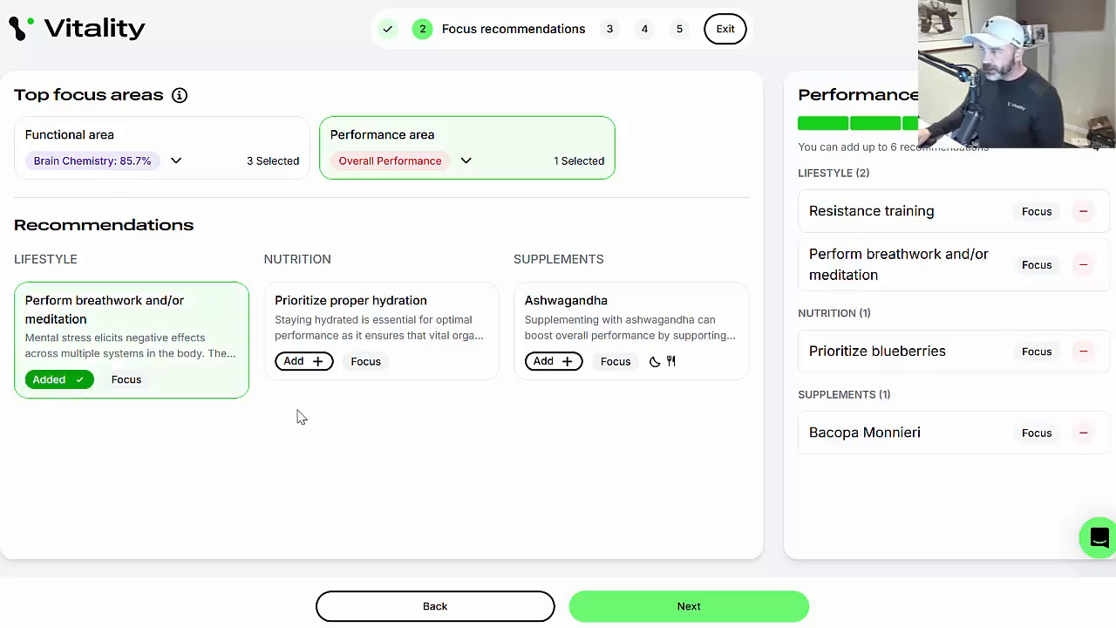
pyautogui.click(301, 363)
pyautogui.click(538, 363)
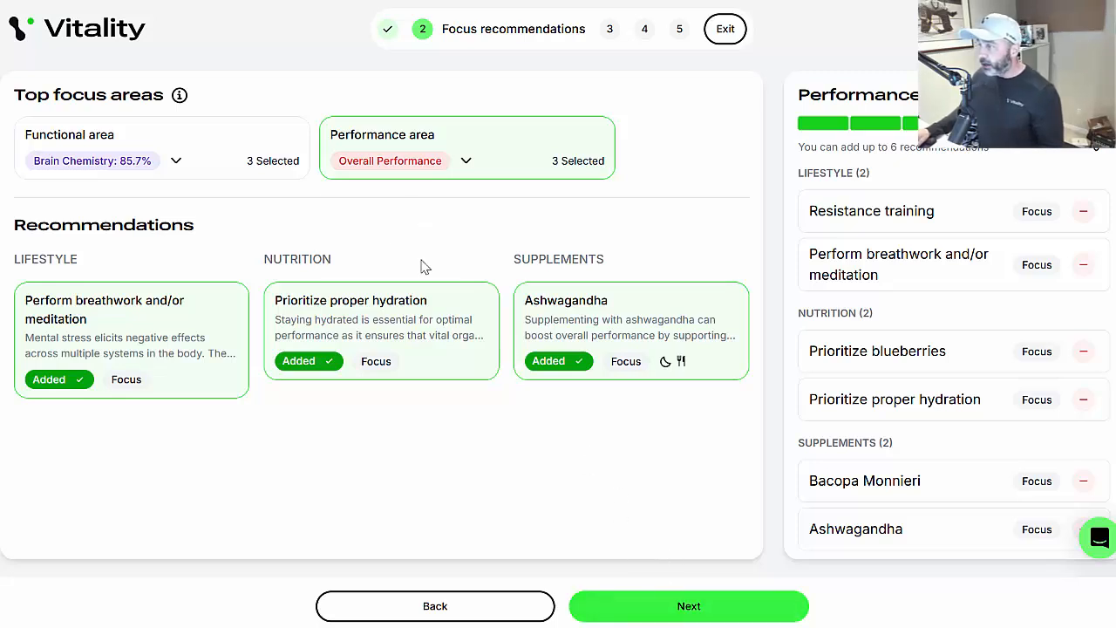
# Confirm the plan update for the new top Performance Area, and view the targeted pattern and biomarkers before continuing to the targeted recommendations
pyautogui.click(678, 608)
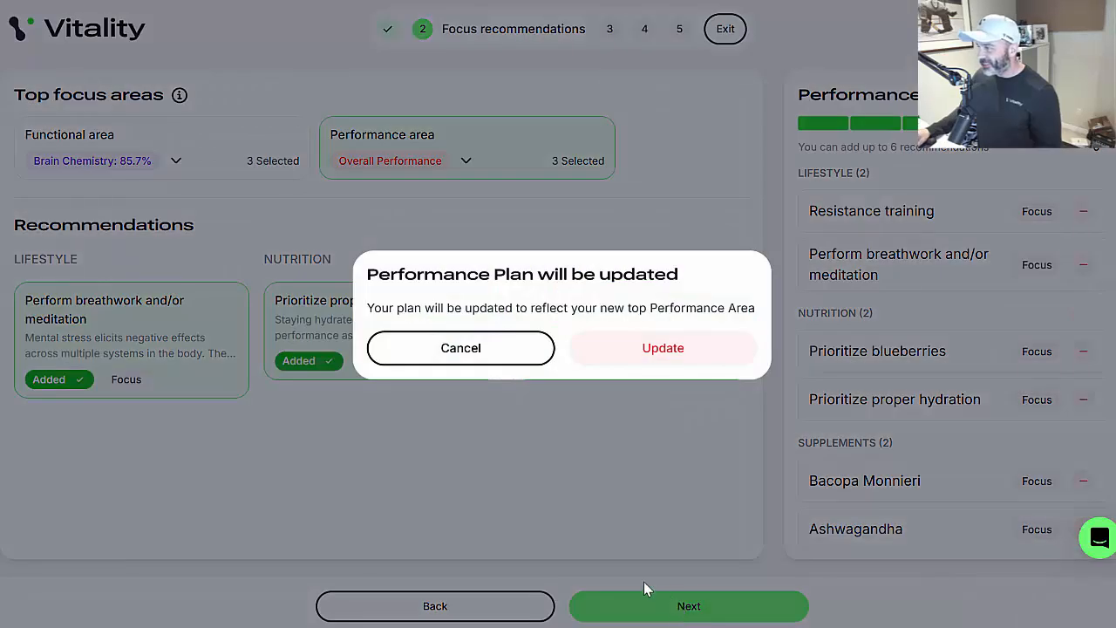
pyautogui.click(640, 360)
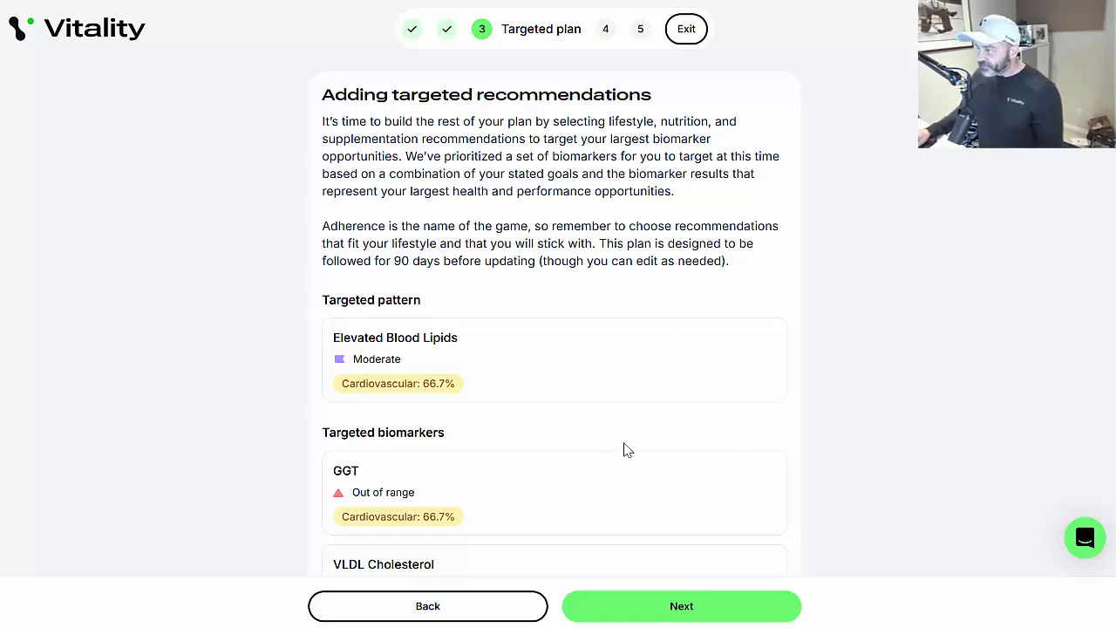
pyautogui.scroll(-2, 506, 375)
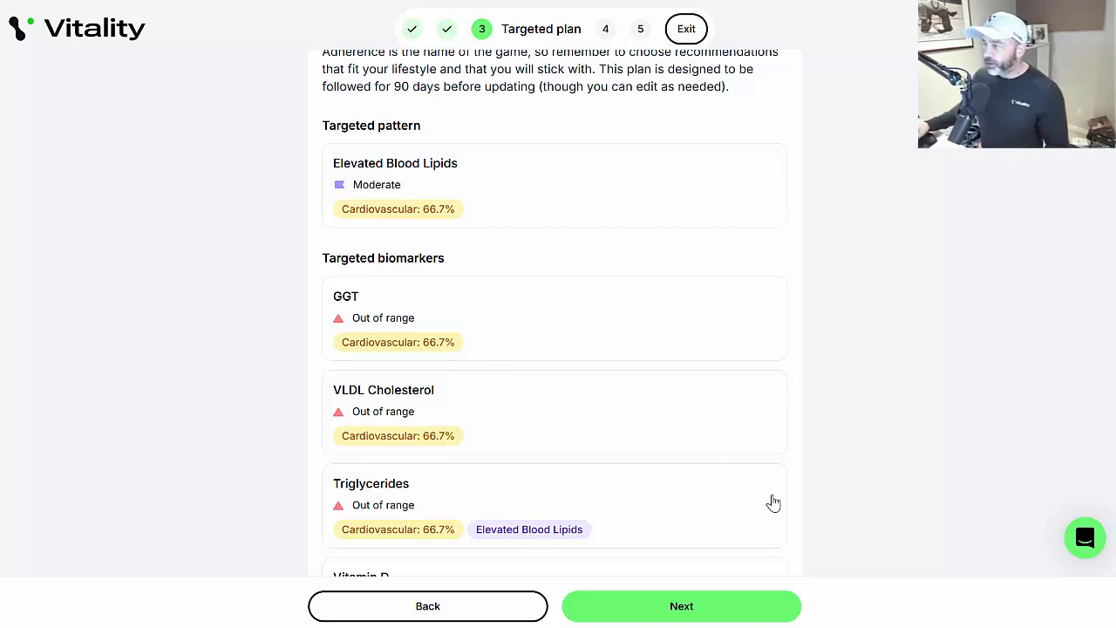
pyautogui.scroll(2, 637, 364)
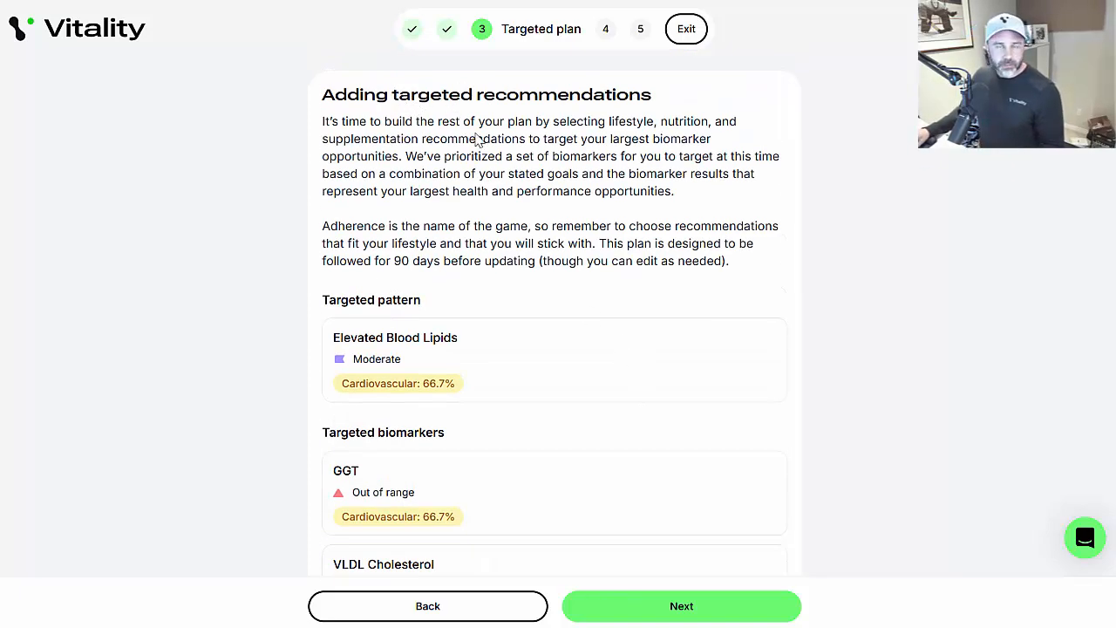
pyautogui.scroll(-1, 478, 373)
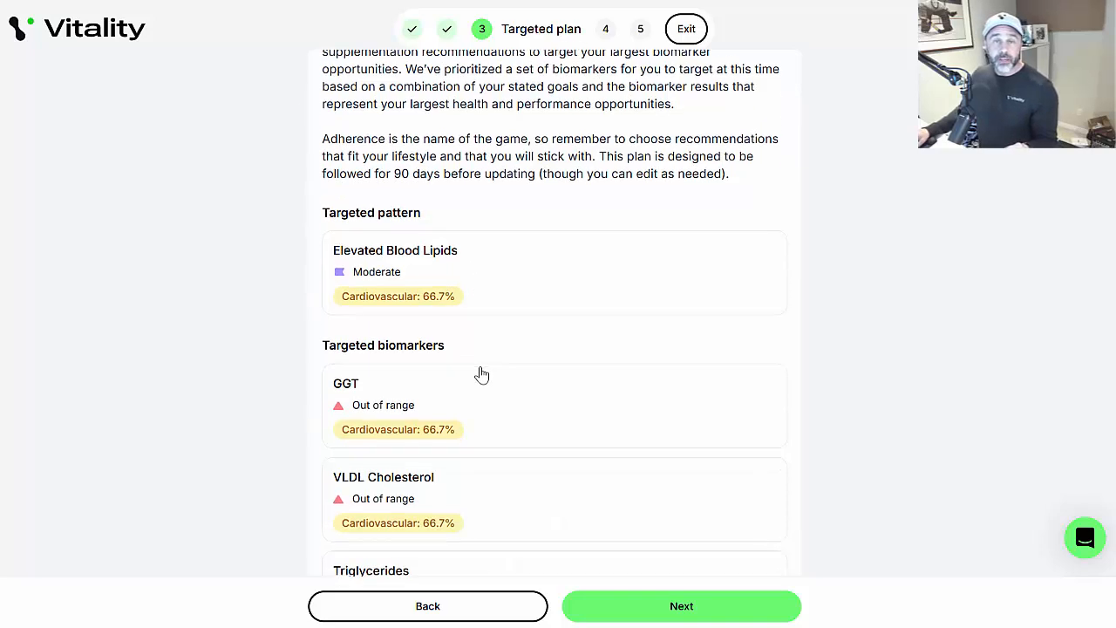
pyautogui.scroll(-1, 480, 374)
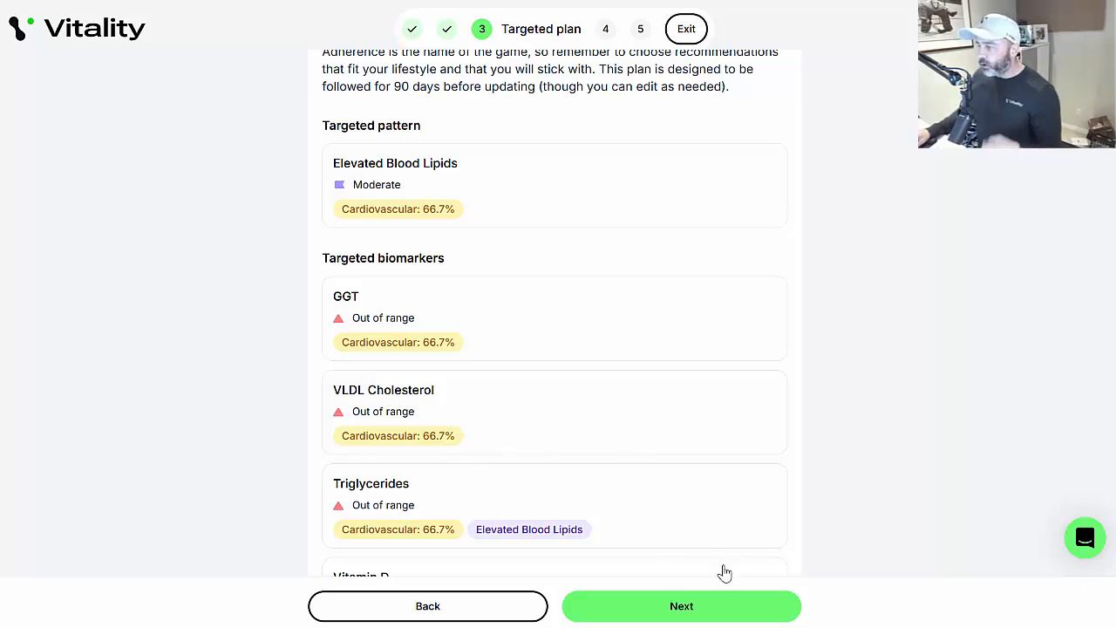
pyautogui.click(710, 611)
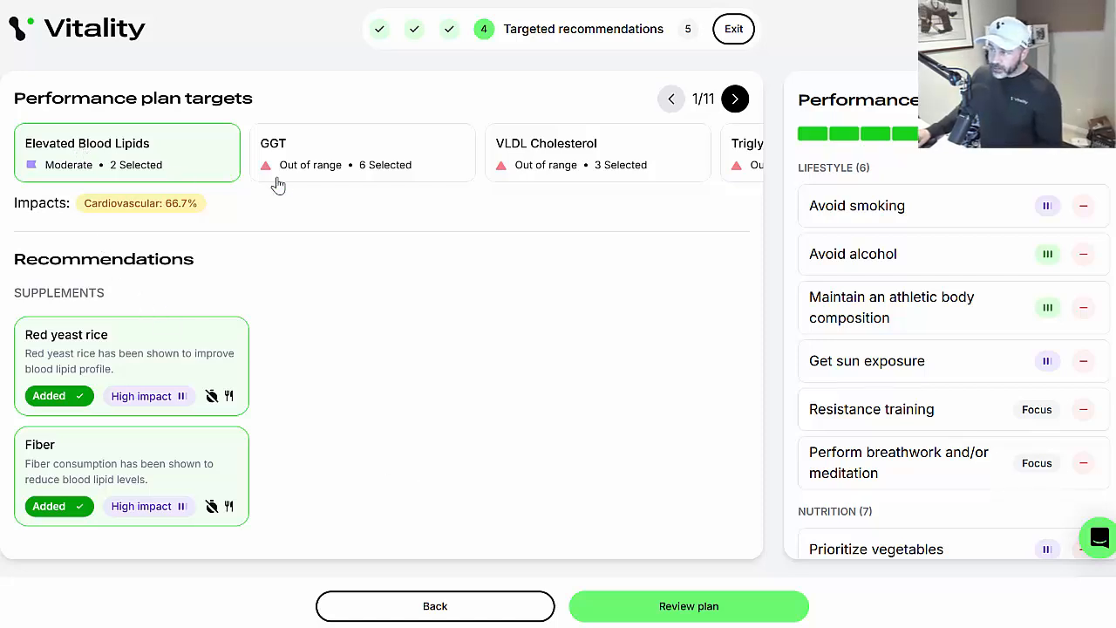
# View the GGT target's recommendations and remove every lifestyle, nutrition and supplement item from the performance plan
pyautogui.click(313, 150)
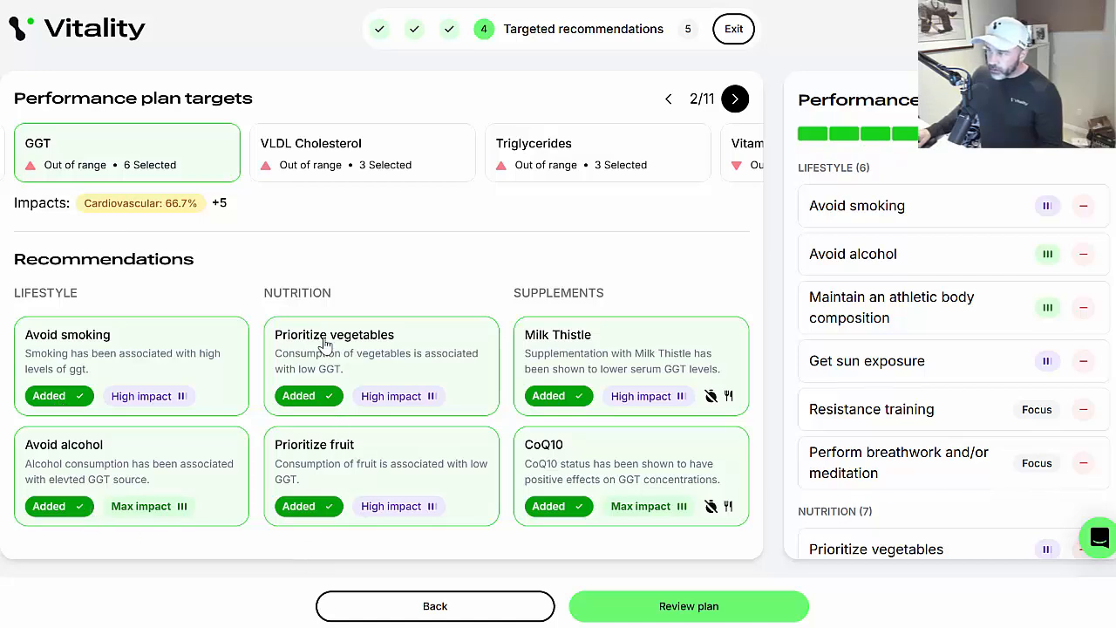
pyautogui.click(1082, 211)
pyautogui.click(1082, 212)
pyautogui.click(1082, 211)
pyautogui.click(1082, 211)
pyautogui.click(1082, 211)
pyautogui.click(1083, 211)
pyautogui.click(1083, 213)
pyautogui.click(1083, 213)
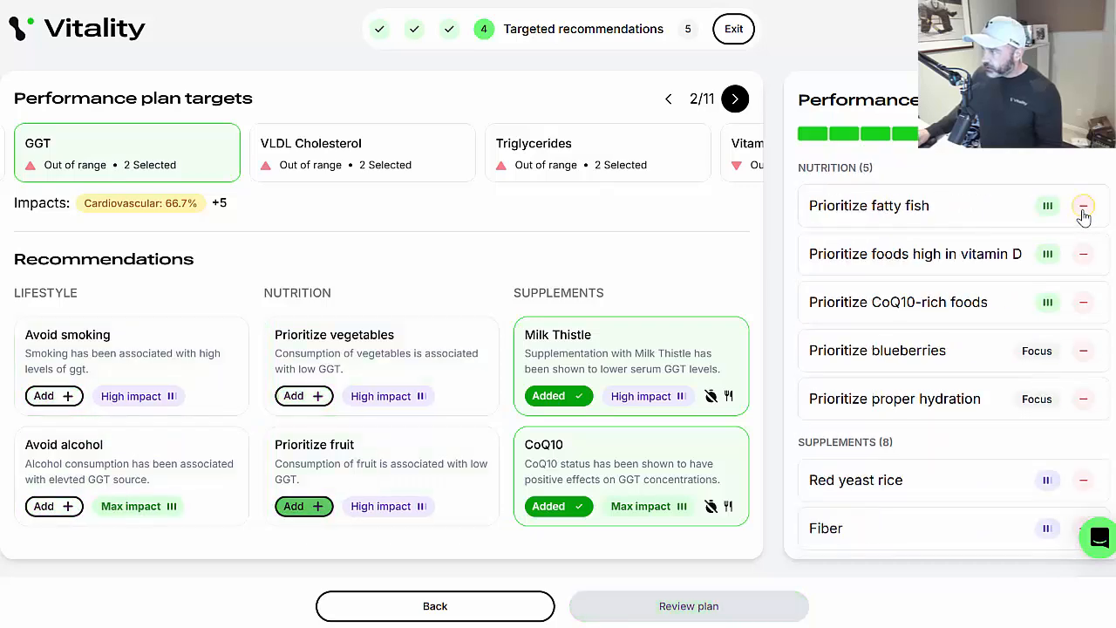
pyautogui.click(1083, 213)
pyautogui.click(1084, 213)
pyautogui.click(1084, 213)
pyautogui.click(1083, 212)
pyautogui.click(1083, 213)
pyautogui.click(1083, 212)
pyautogui.click(1083, 221)
pyautogui.click(1083, 220)
pyautogui.click(1084, 220)
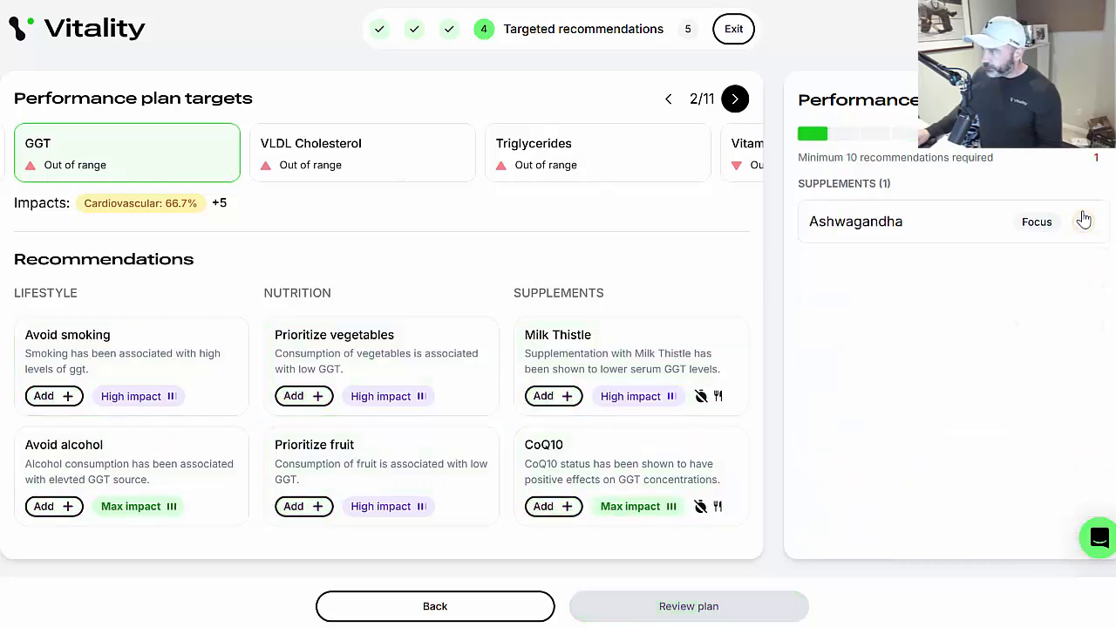
pyautogui.click(1083, 220)
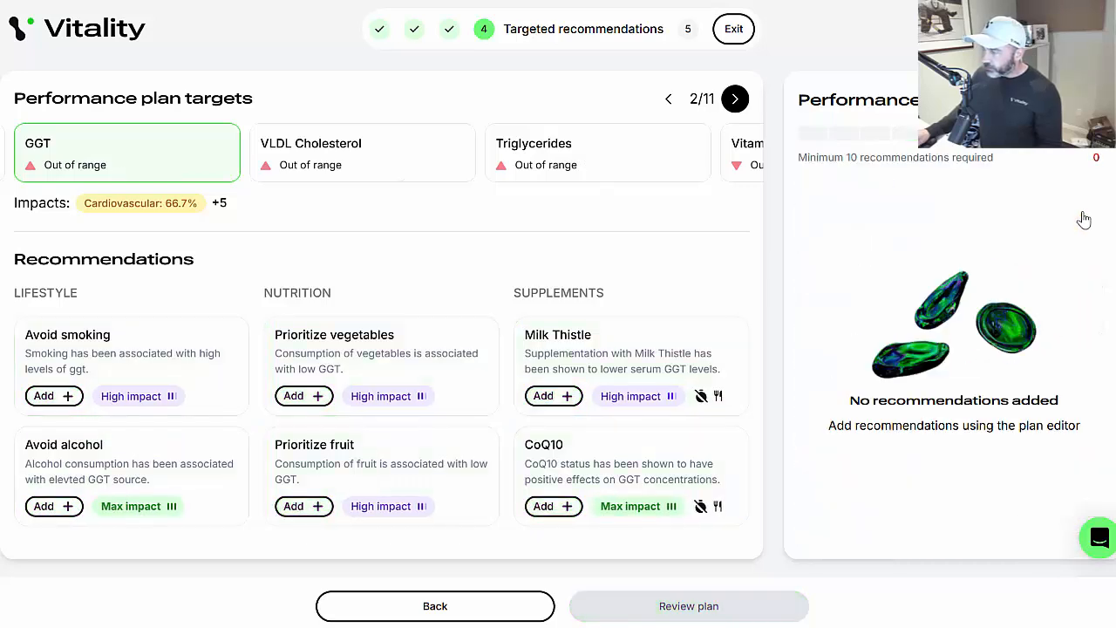
# Add the Avoid smoking, Prioritize vegetables and Milk Thistle recommendations for the GGT target
pyautogui.click(50, 397)
pyautogui.click(298, 399)
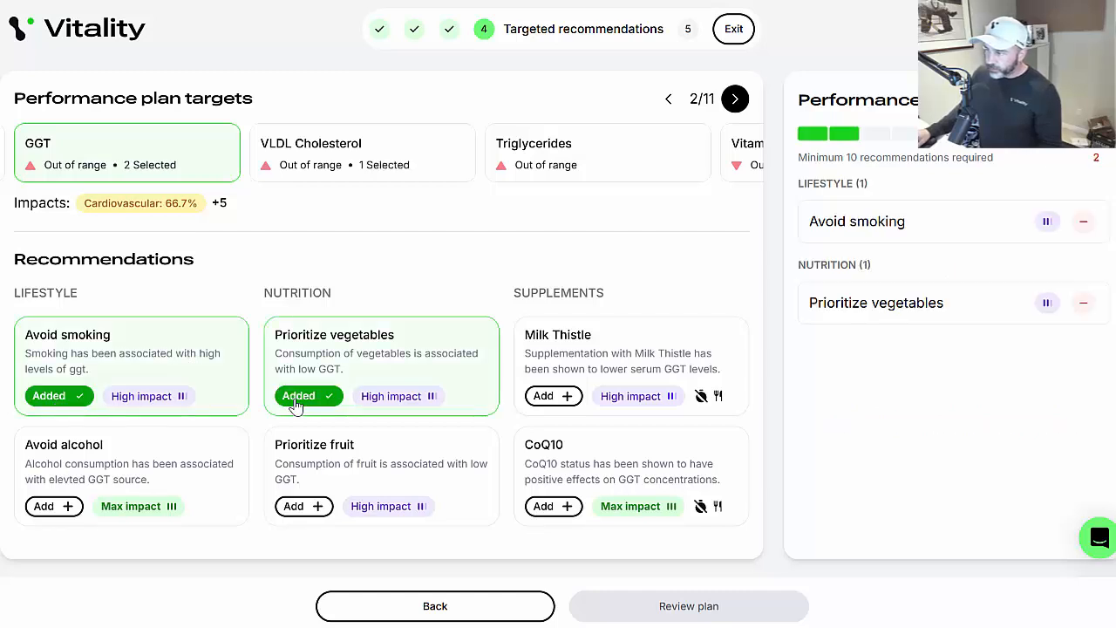
pyautogui.click(539, 397)
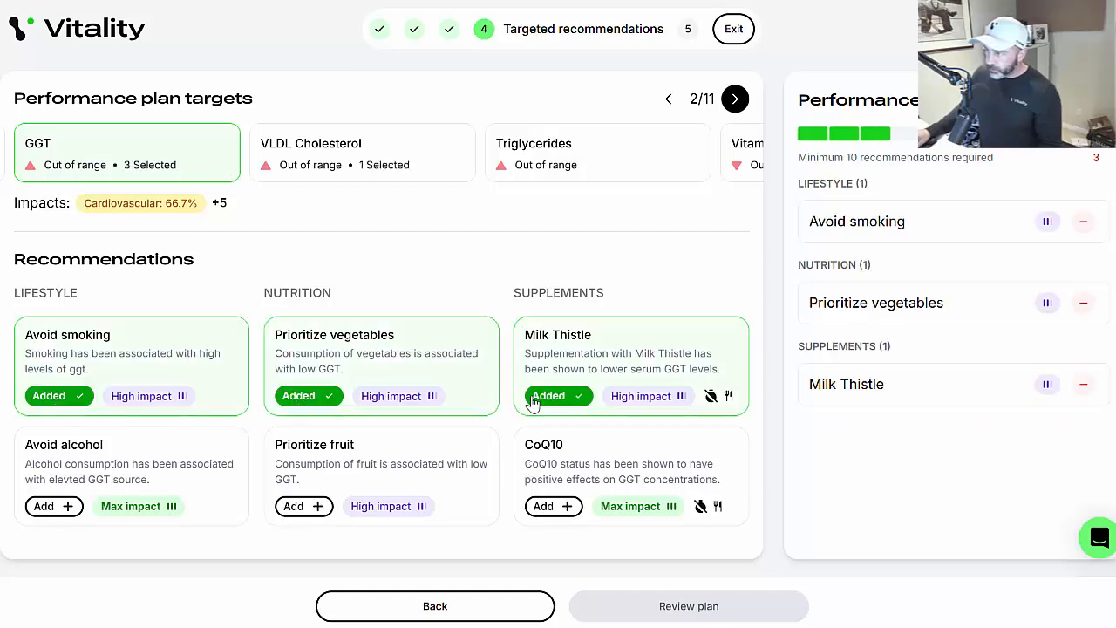
# Add the Omega-3 fatty acids supplement for the VLDL Cholesterol target and move on to the Triglycerides target
pyautogui.click(424, 152)
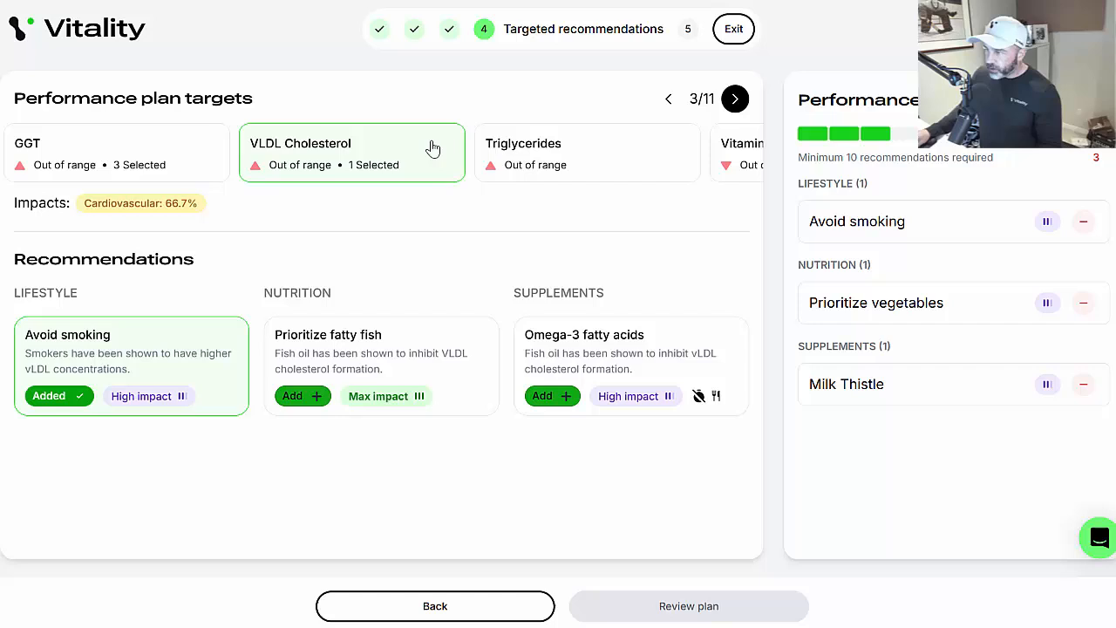
pyautogui.click(542, 397)
pyautogui.click(524, 151)
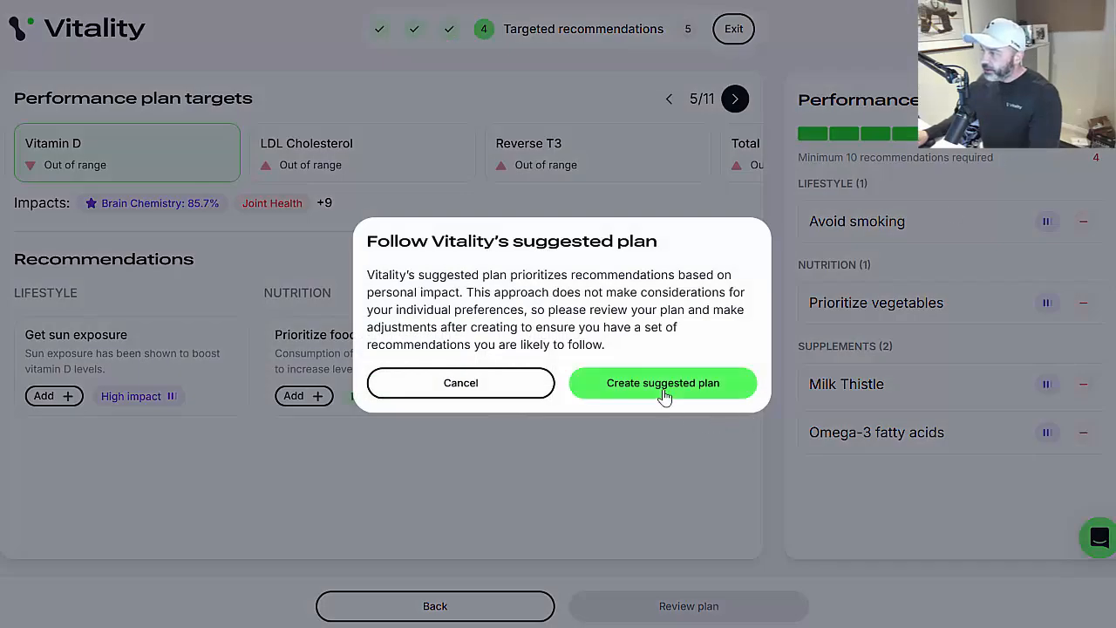
# Fill the plan with Vitality's suggested recommendations, review them and create the performance plan
pyautogui.click(664, 392)
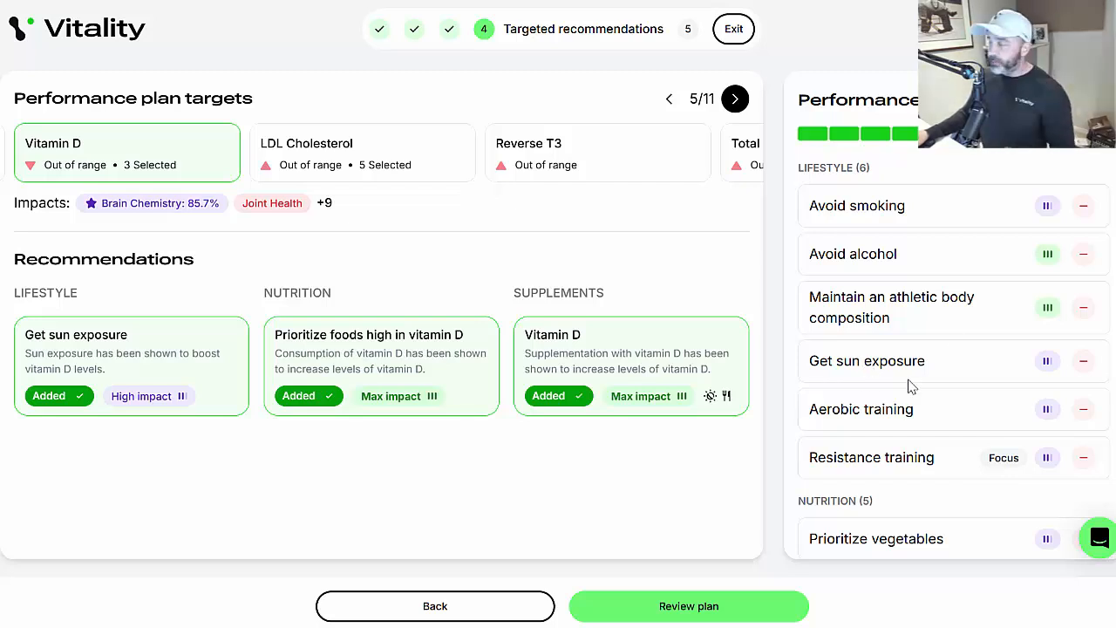
pyautogui.scroll(-5, 968, 309)
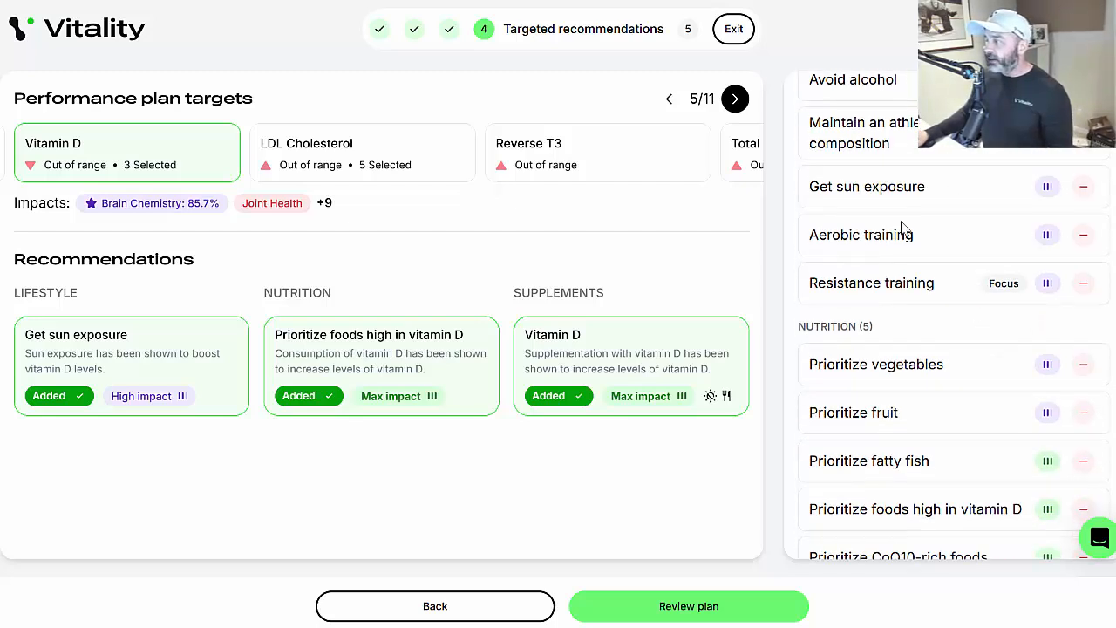
pyautogui.scroll(-2, 927, 340)
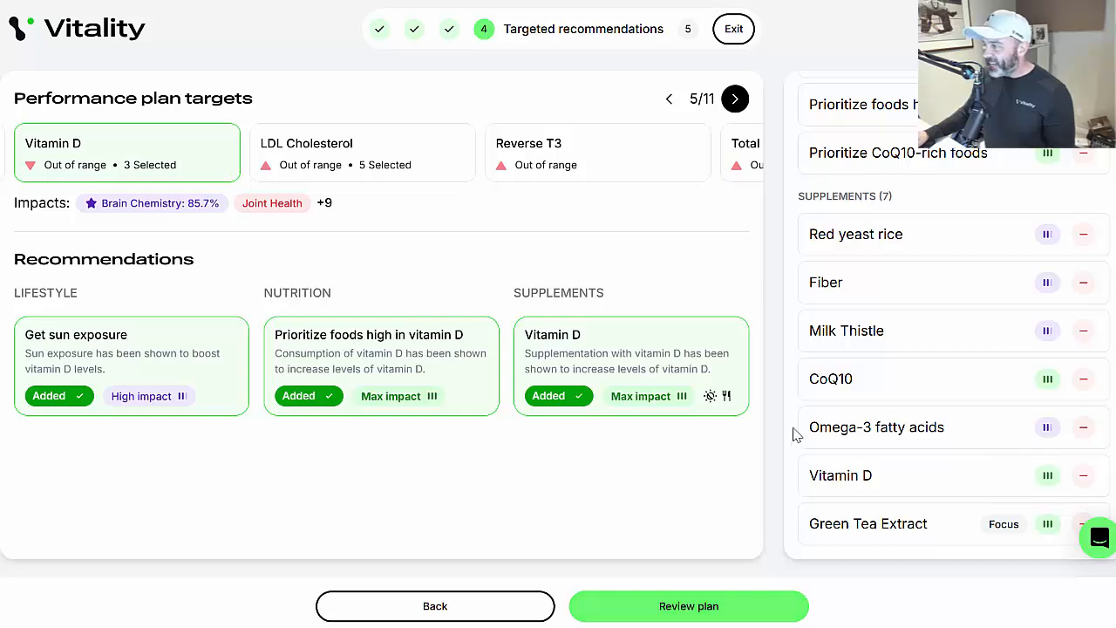
pyautogui.click(707, 605)
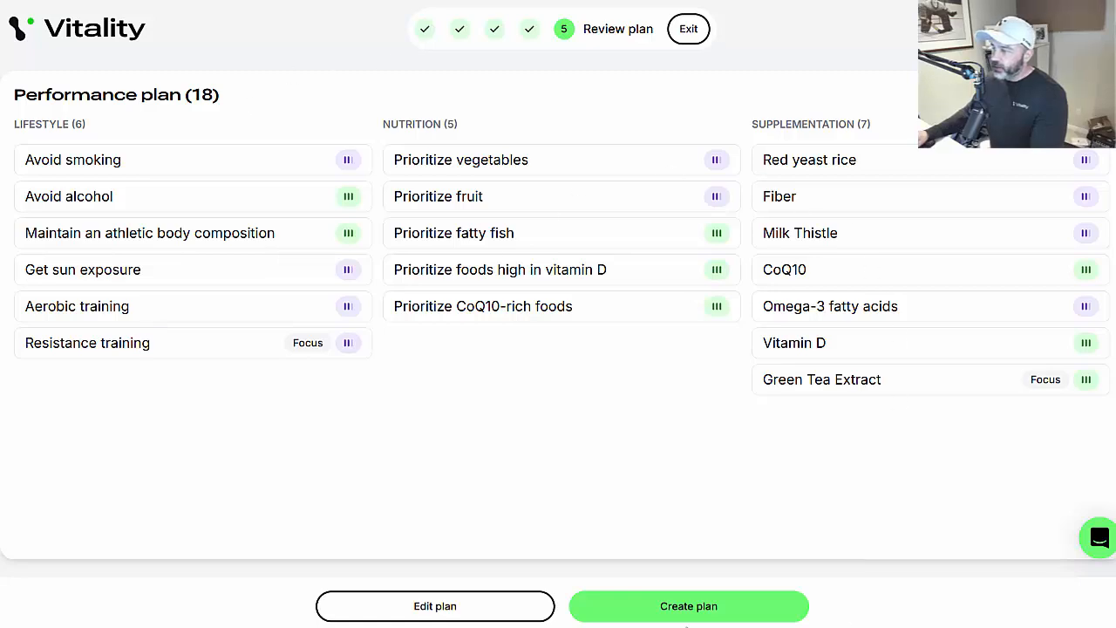
pyautogui.click(670, 606)
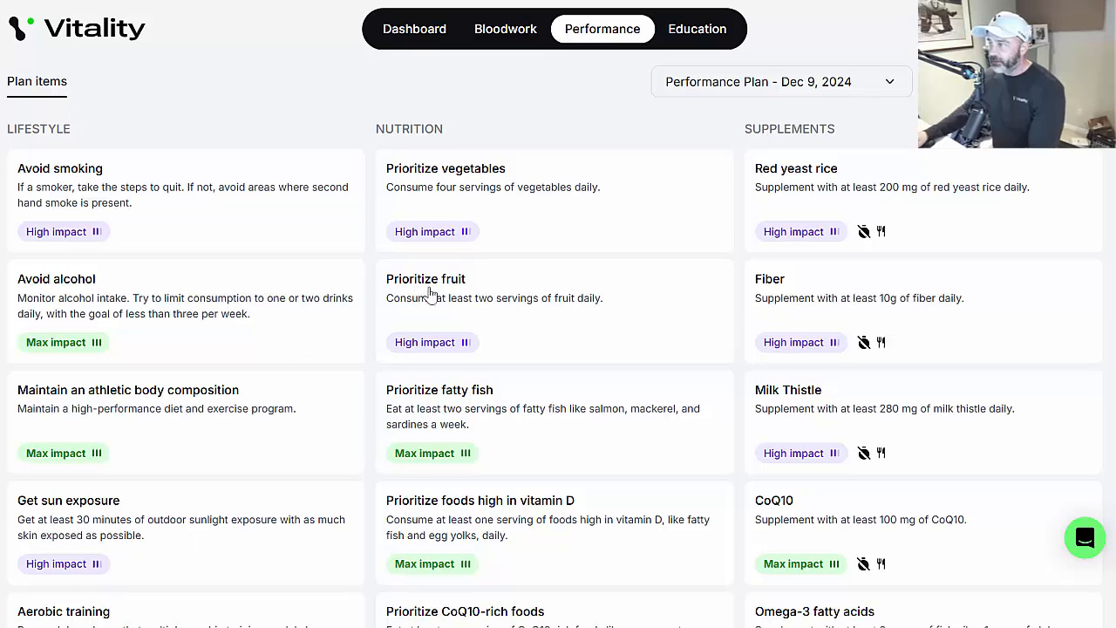
# Look through the lifestyle, nutrition and supplement items of the created performance plan
pyautogui.scroll(-3, 1012, 576)
pyautogui.scroll(3, 1009, 573)
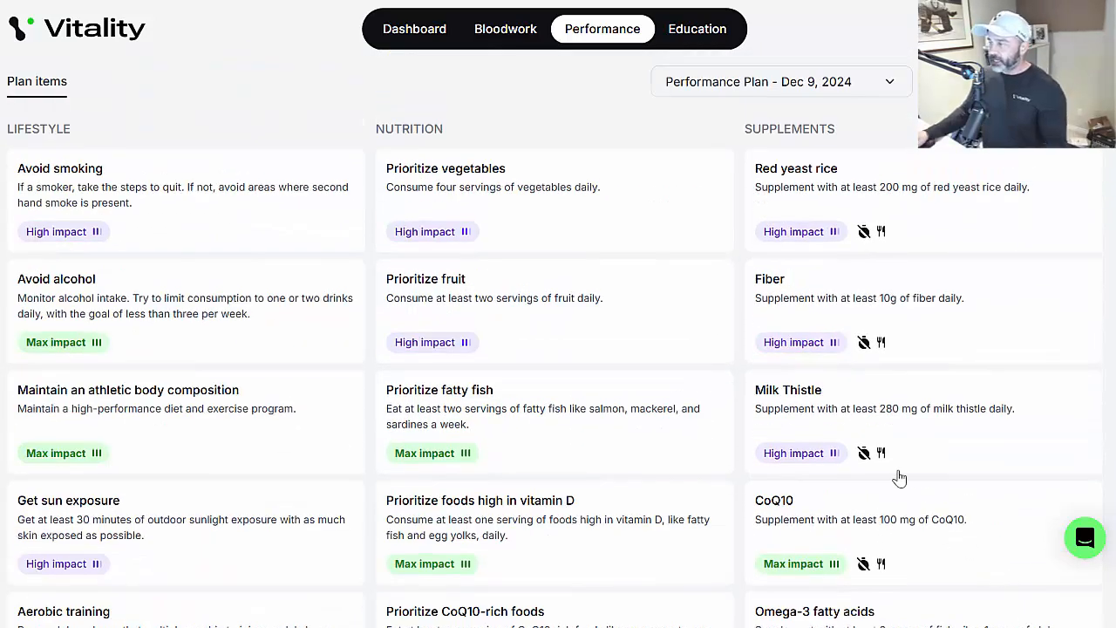
pyautogui.scroll(-1, 758, 284)
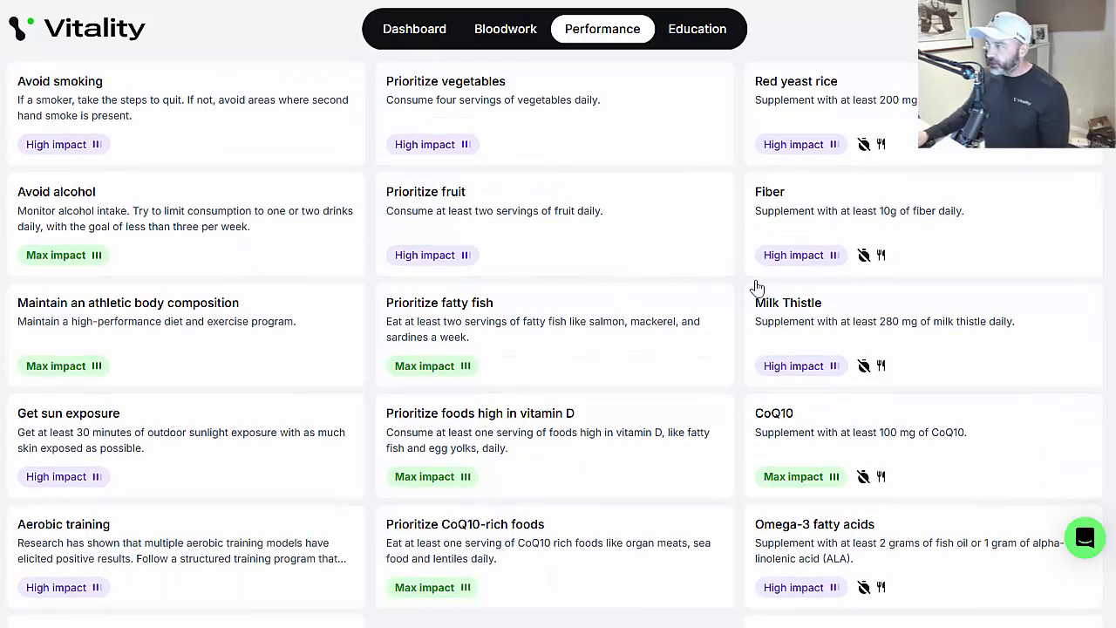
pyautogui.scroll(1, 872, 292)
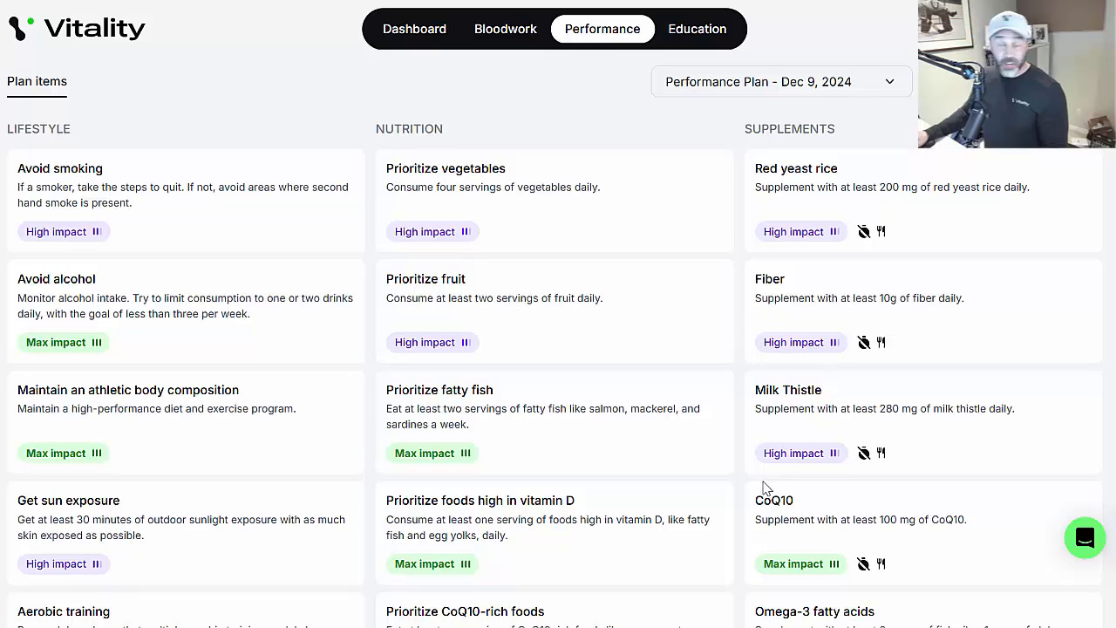
pyautogui.scroll(-3, 762, 488)
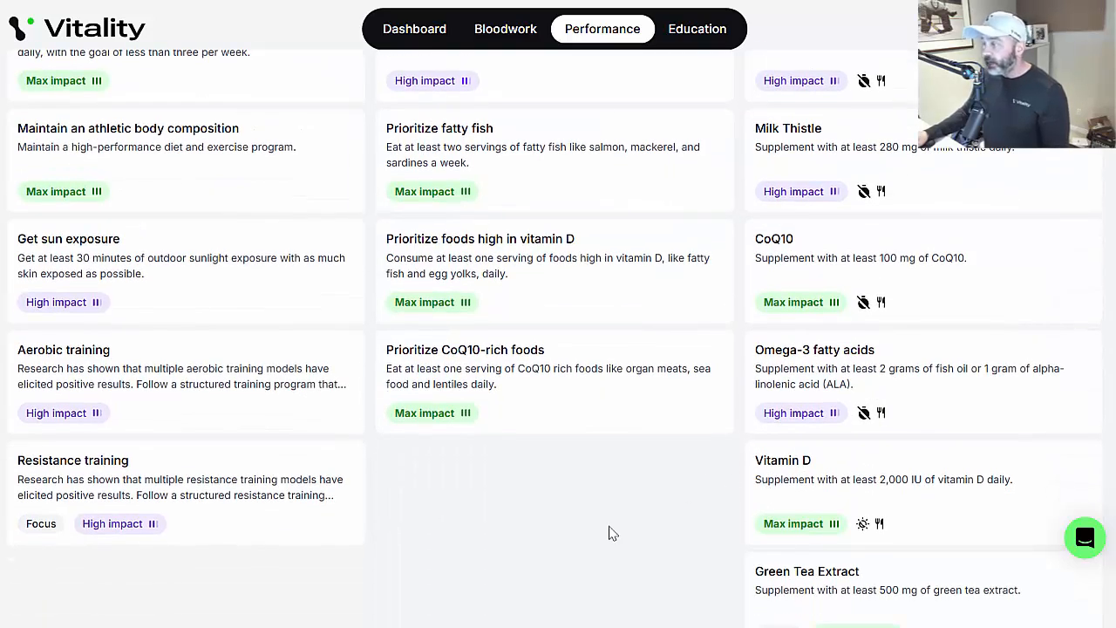
pyautogui.scroll(-1, 572, 551)
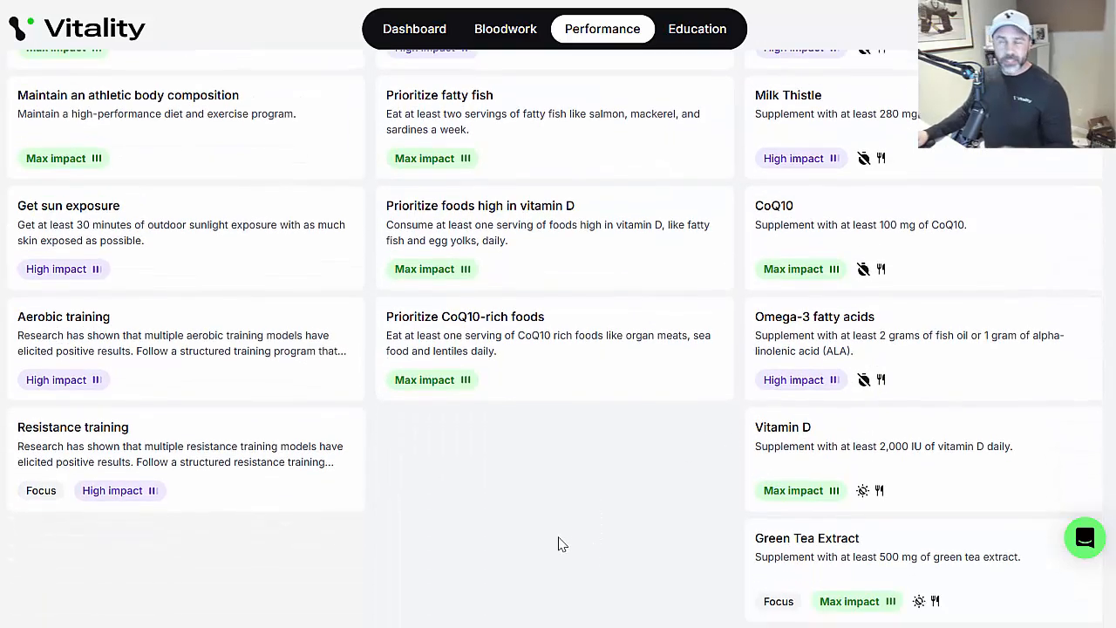
# Review the Vitamin D supplement's impacted functional and performance areas and its recommended suppliers, and return to the plan items
pyautogui.click(851, 443)
pyautogui.scroll(-2, 838, 443)
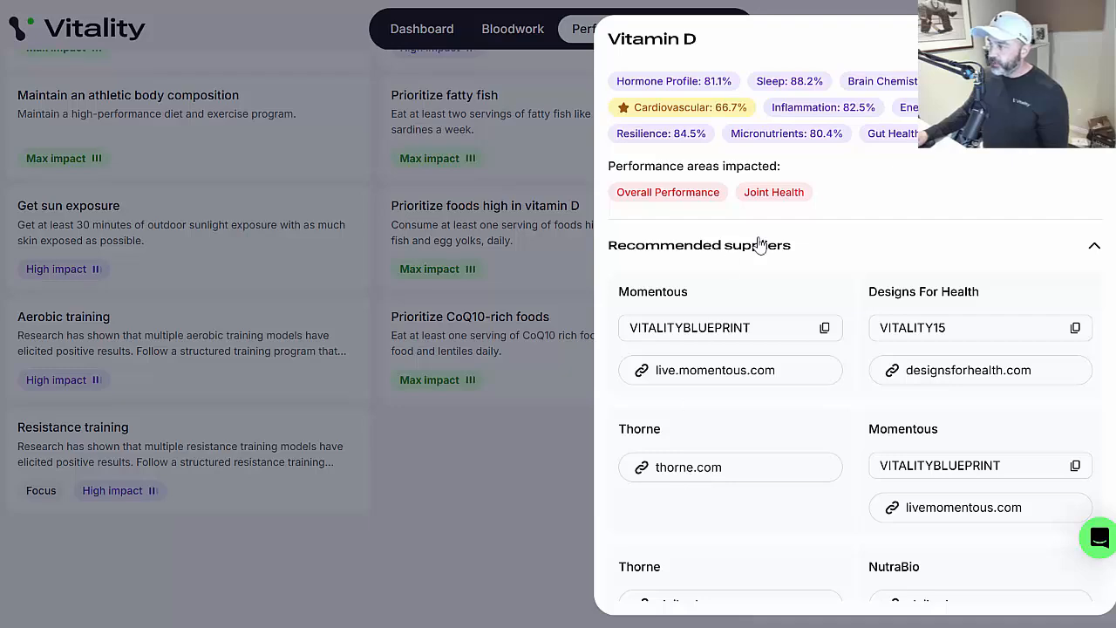
pyautogui.scroll(2, 824, 517)
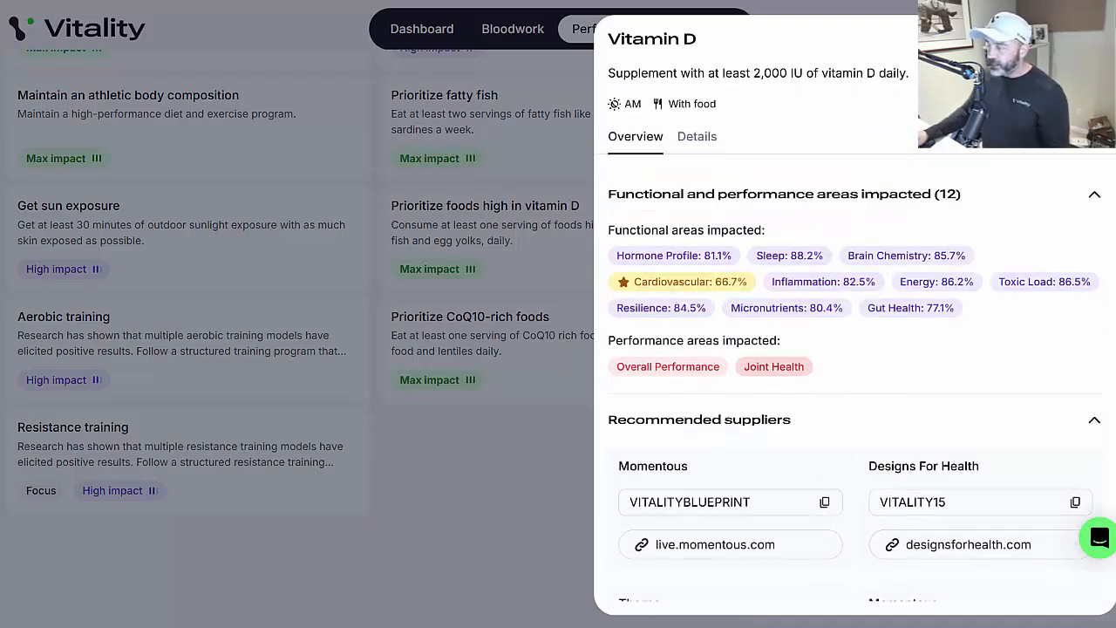
pyautogui.click(1094, 39)
pyautogui.scroll(4, 912, 291)
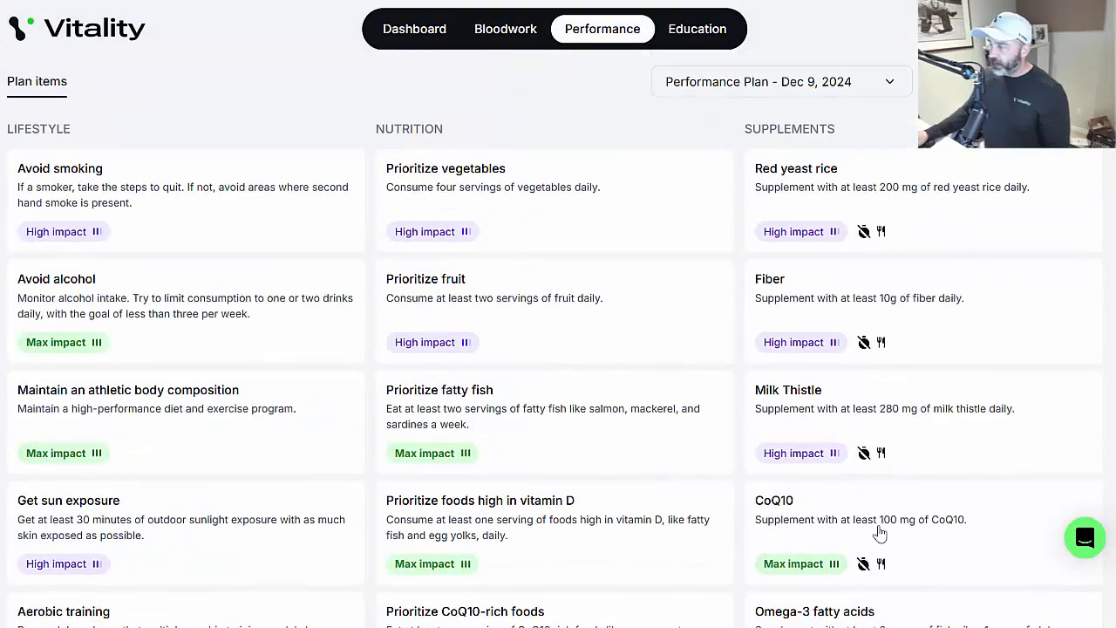
# Preview the printable performance plan report through its targets page, and close the preview without saving
pyautogui.hotkey('ctrl', 'p')
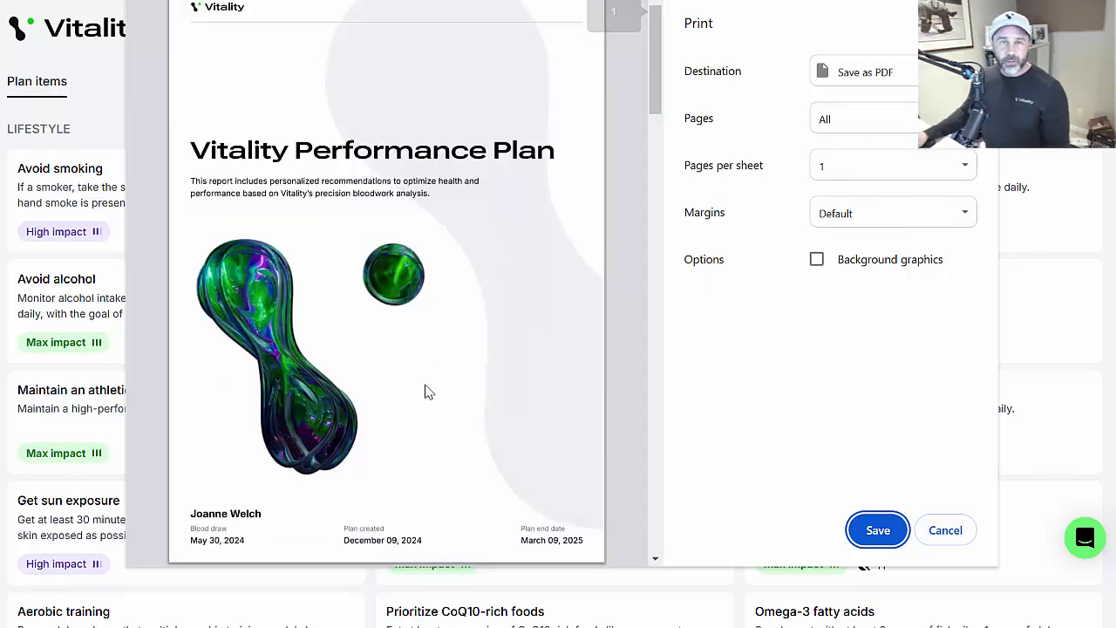
pyautogui.scroll(-12, 419, 404)
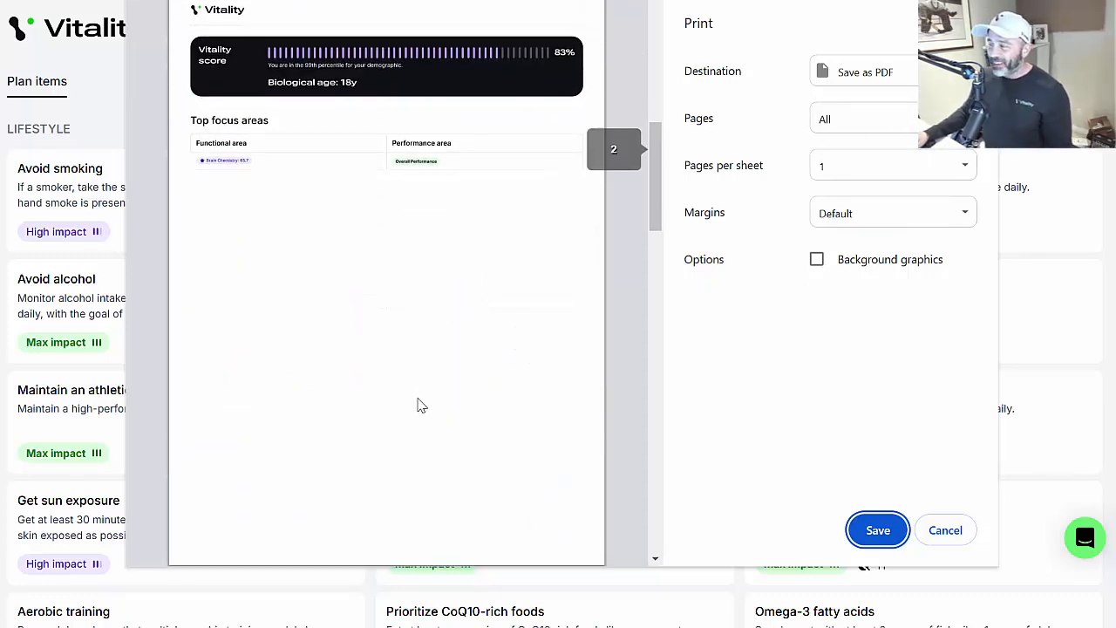
pyautogui.scroll(1, 419, 404)
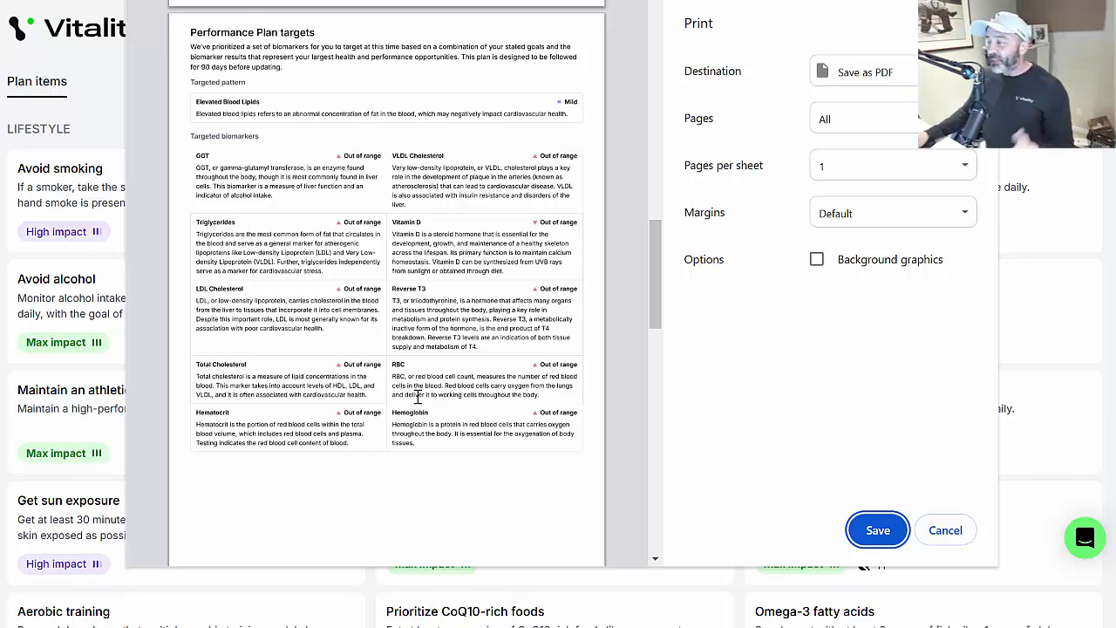
pyautogui.click(942, 529)
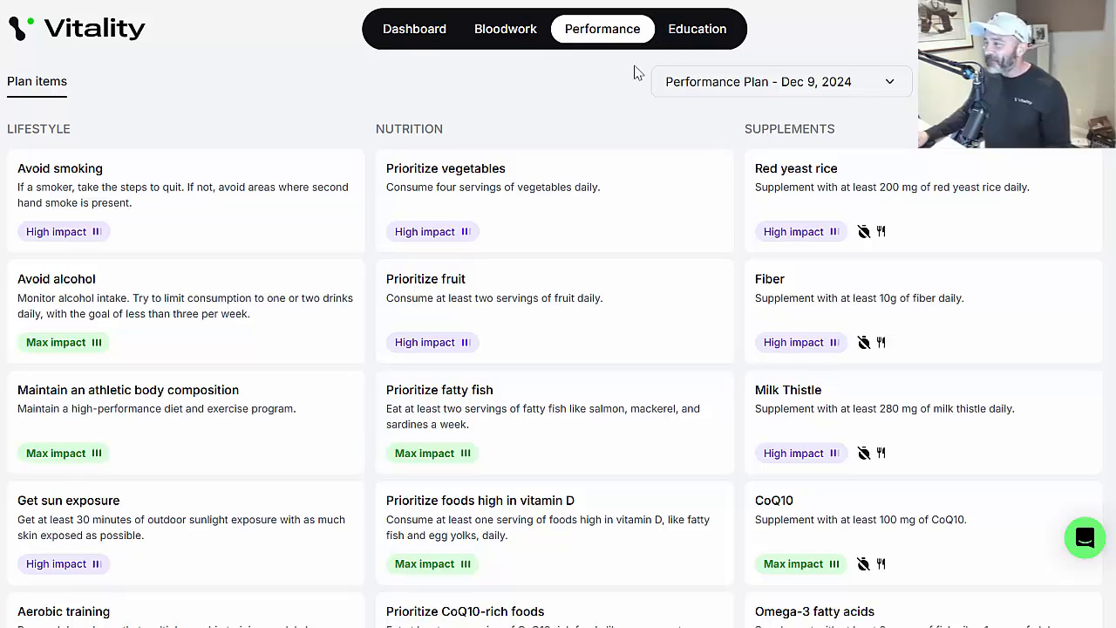
# Revisit the Dashboard and Bloodwork overview pages, and return to the Performance plan page
pyautogui.click(425, 28)
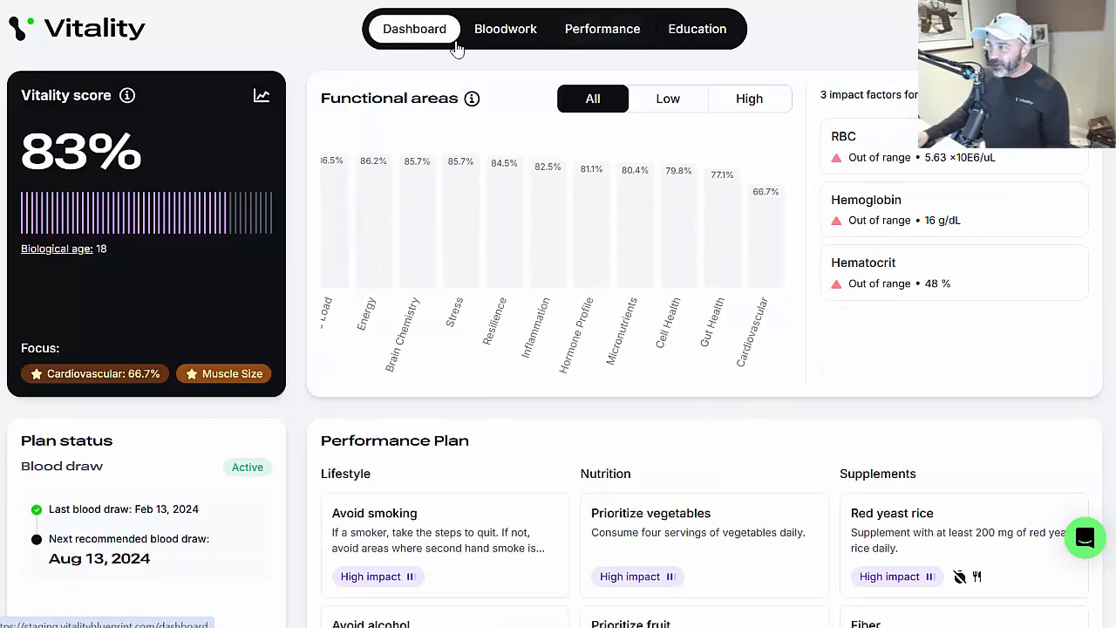
pyautogui.click(495, 41)
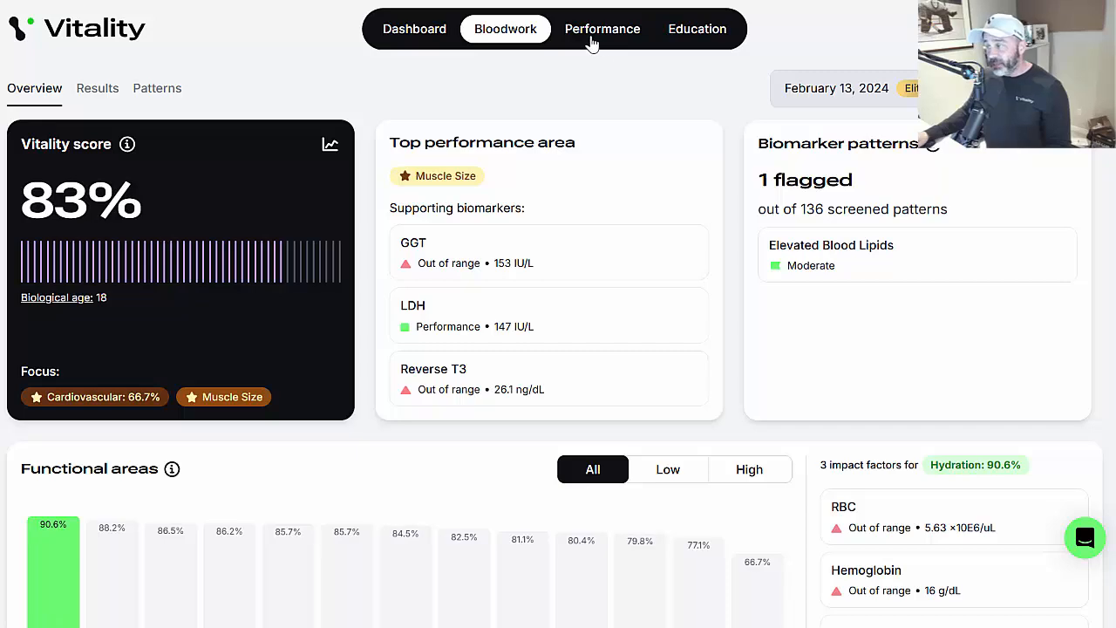
pyautogui.click(591, 41)
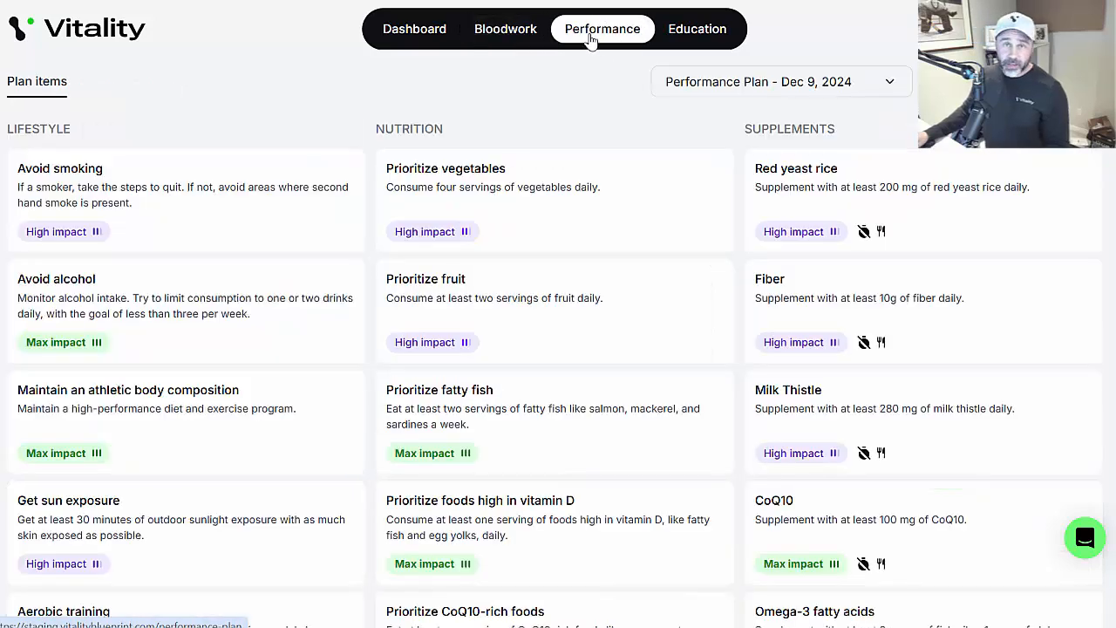
# Browse the Education library, play the Vitality Performance Plan video and return to the library overview
pyautogui.click(708, 37)
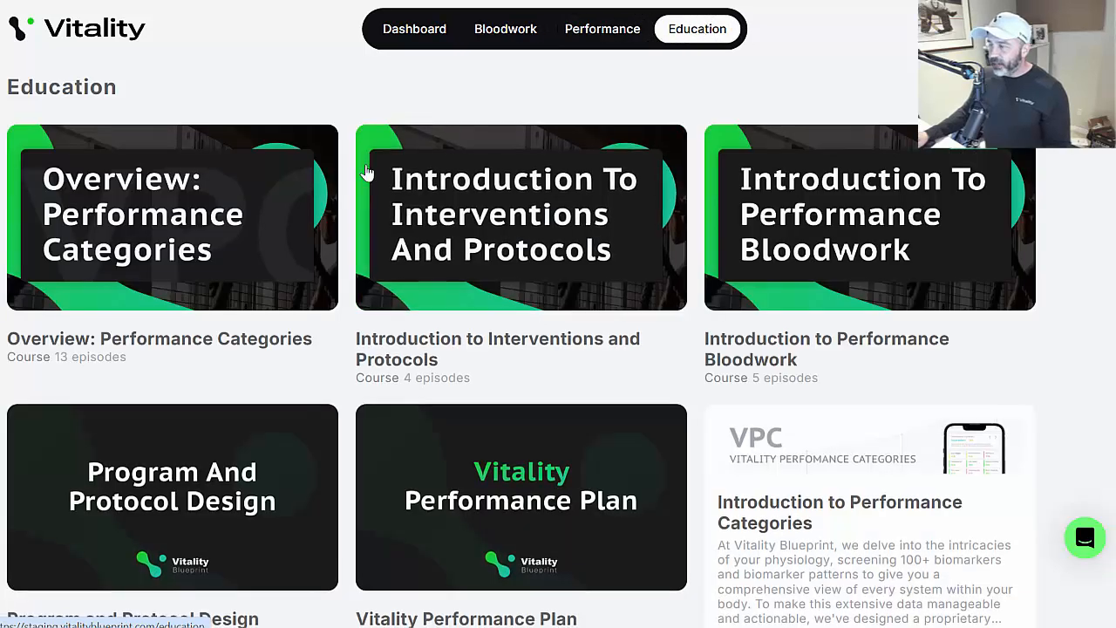
pyautogui.scroll(-1, 614, 407)
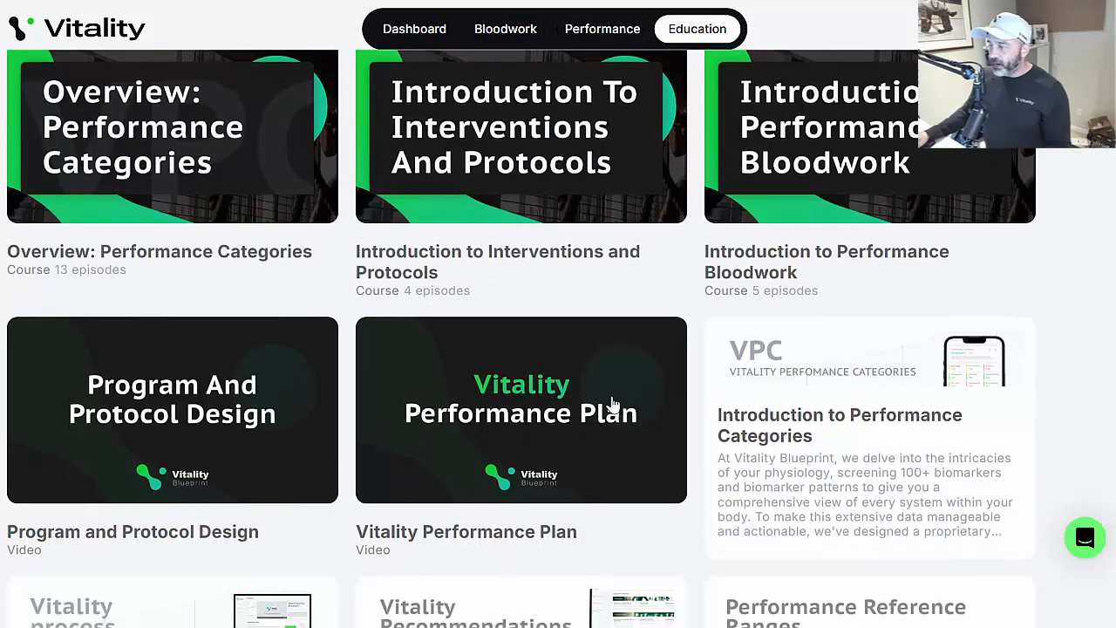
pyautogui.click(538, 416)
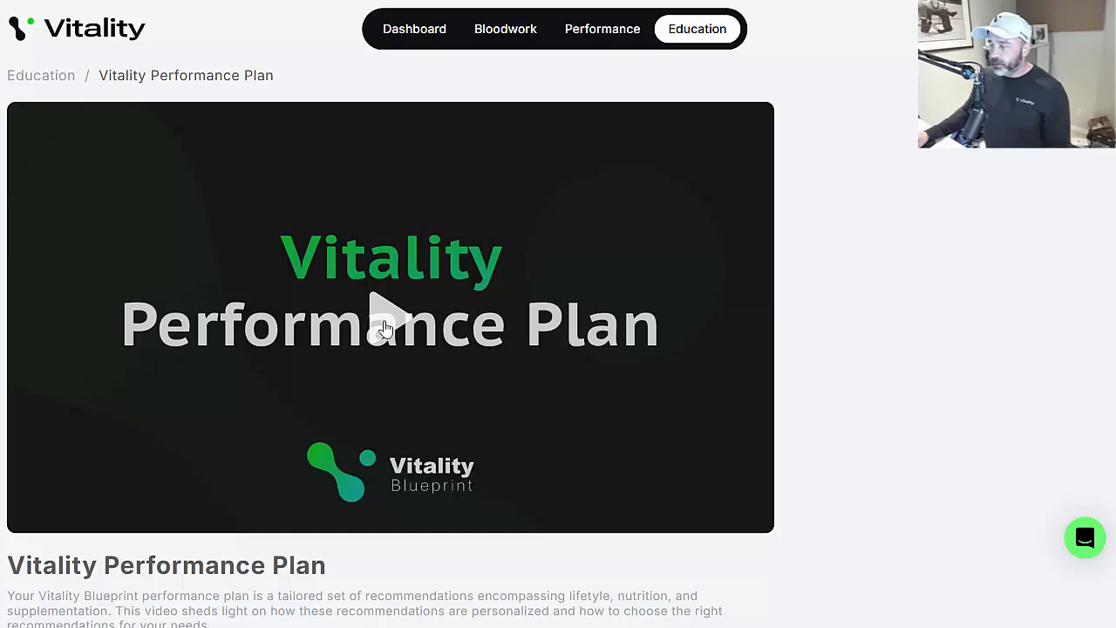
pyautogui.click(384, 328)
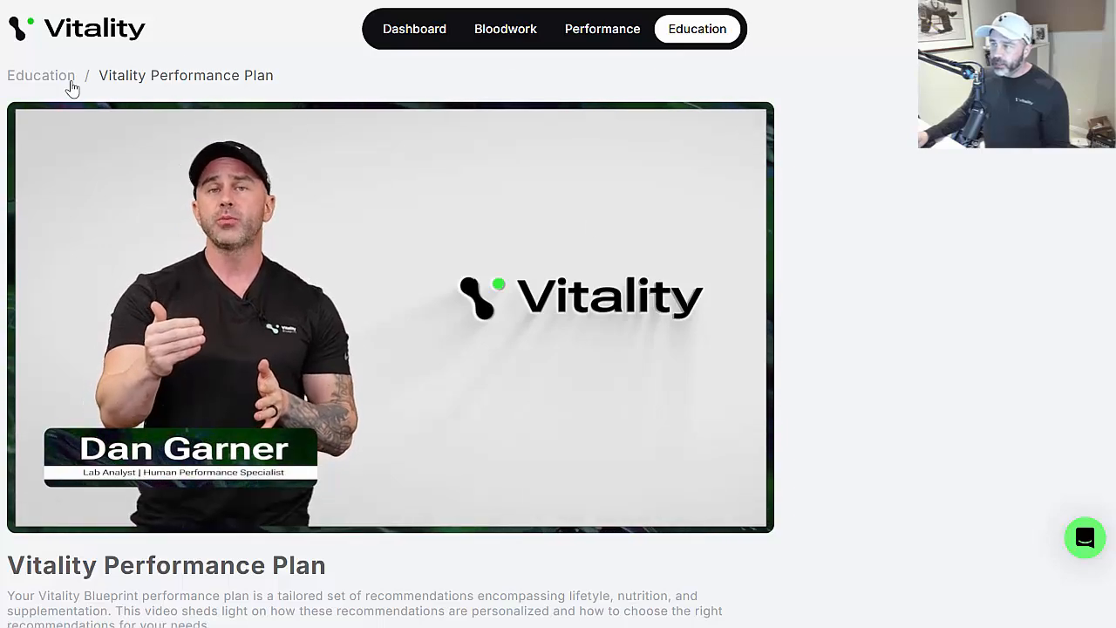
pyautogui.click(58, 78)
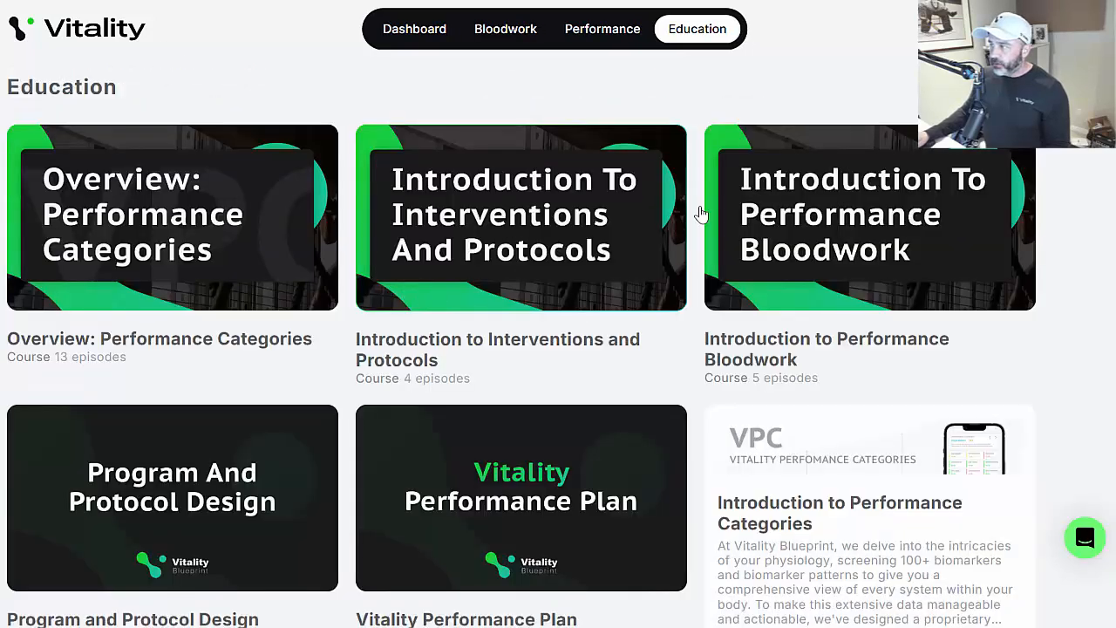